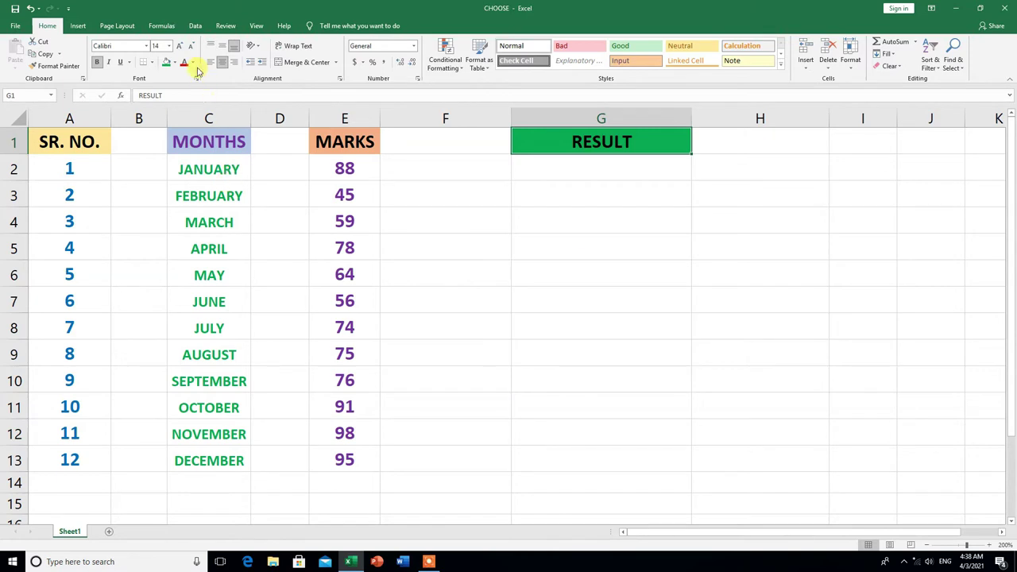
Insert CHOOSE into G2 from the Formulas tab's Lookup & Reference list.
click(161, 26)
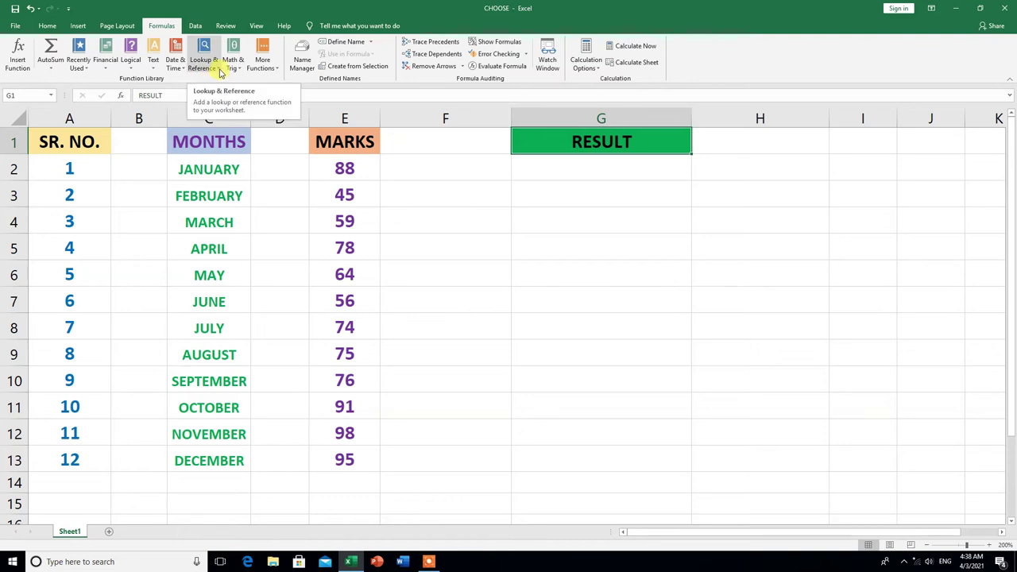
click(221, 70)
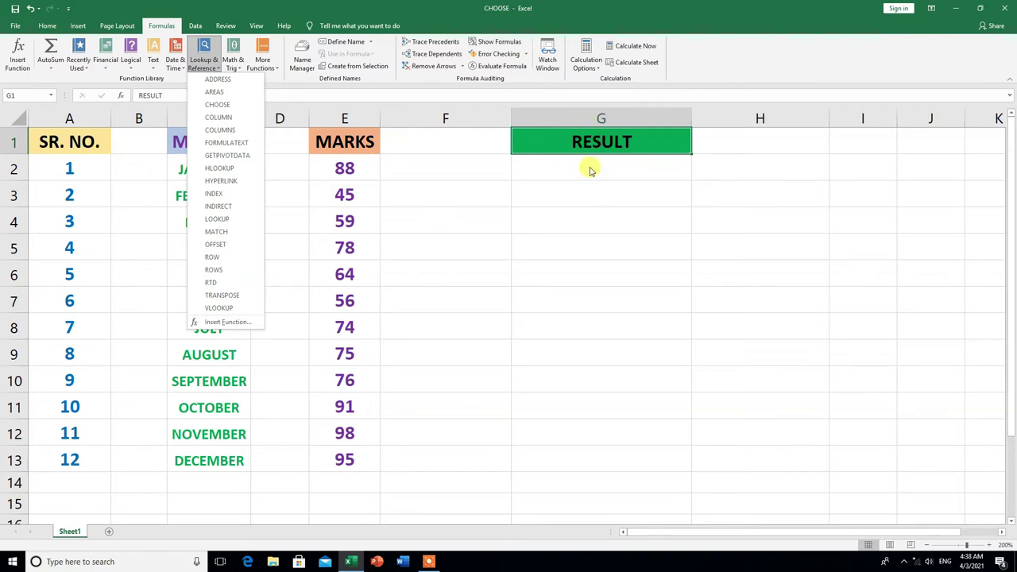
click(590, 167)
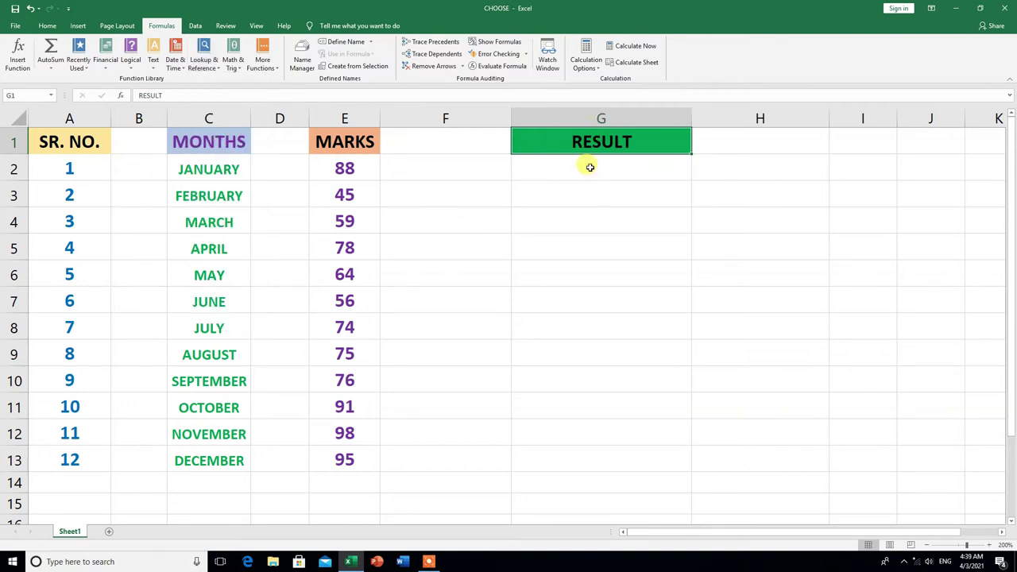
click(590, 167)
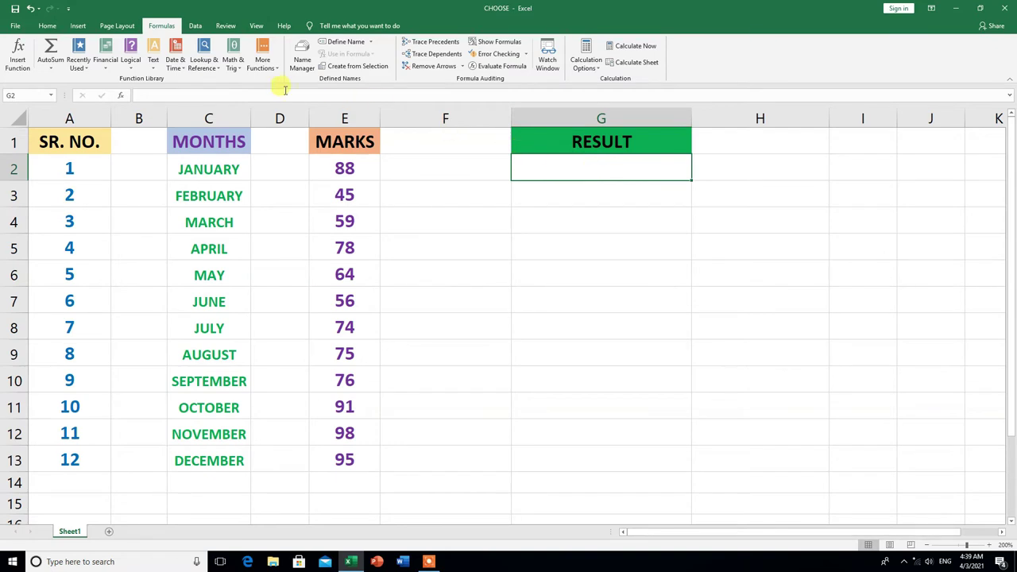
click(219, 70)
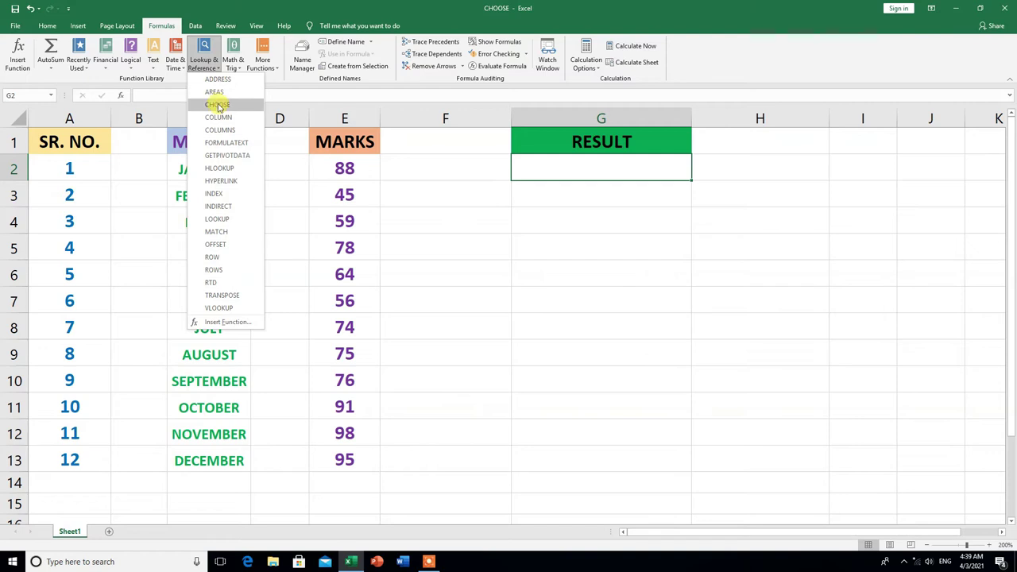
click(217, 105)
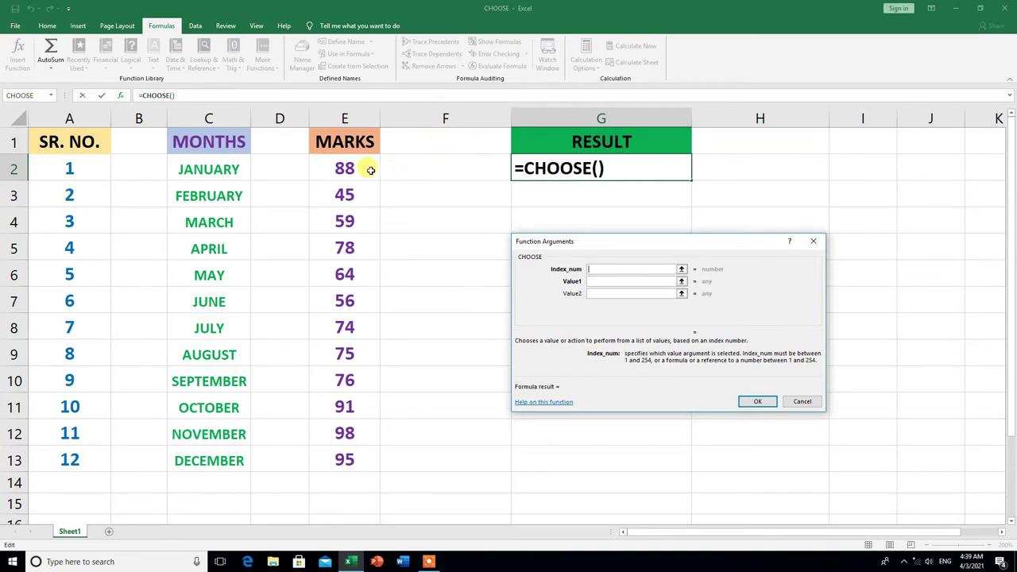
text(F2)
Set the CHOOSE Index_num argument to cell F2, then move to Value1.
click(446, 169)
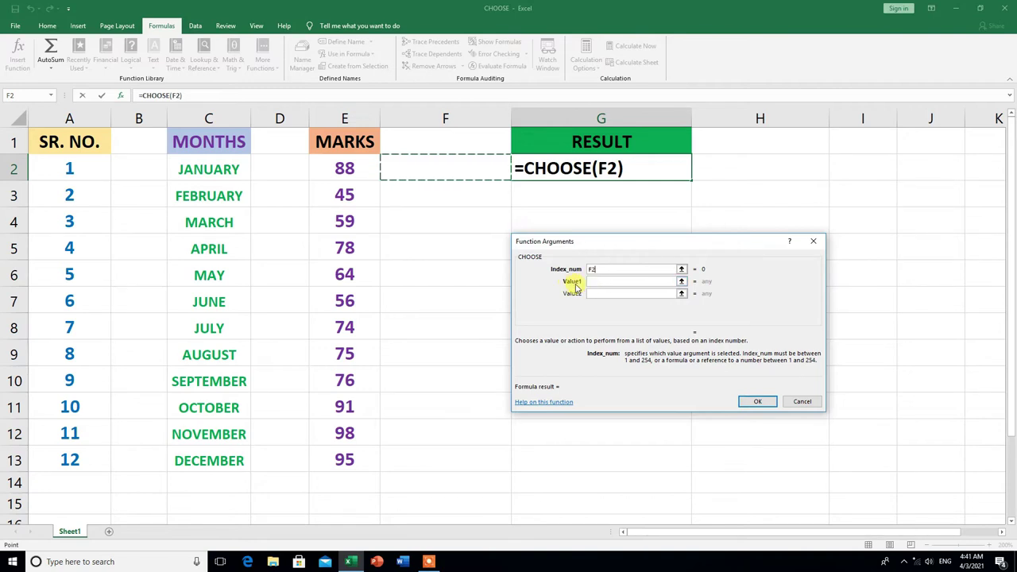
click(601, 281)
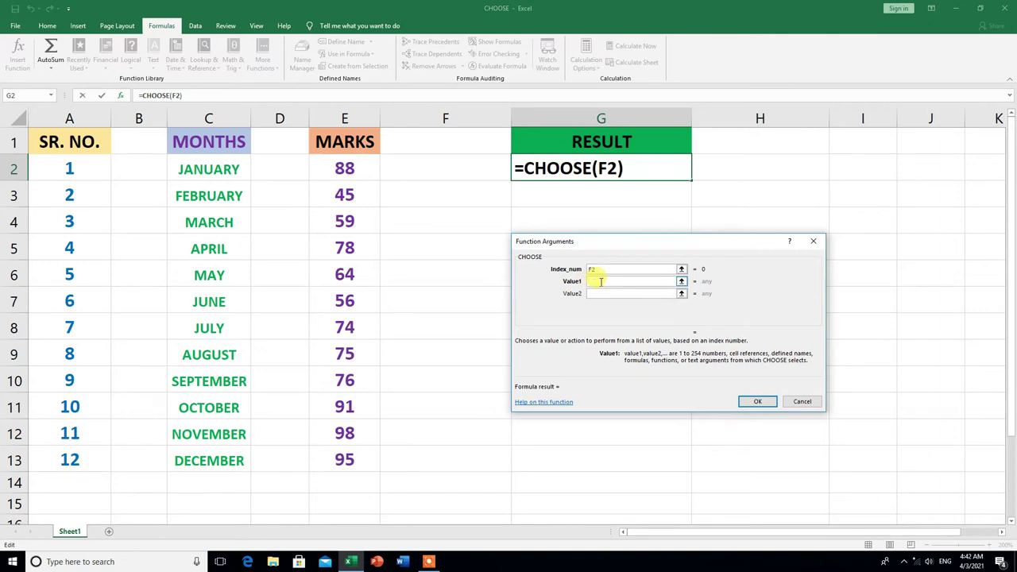
Fill Value1–Value4 with cells C2, C3, C4 and C5 (JANUARY to APRIL).
click(227, 169)
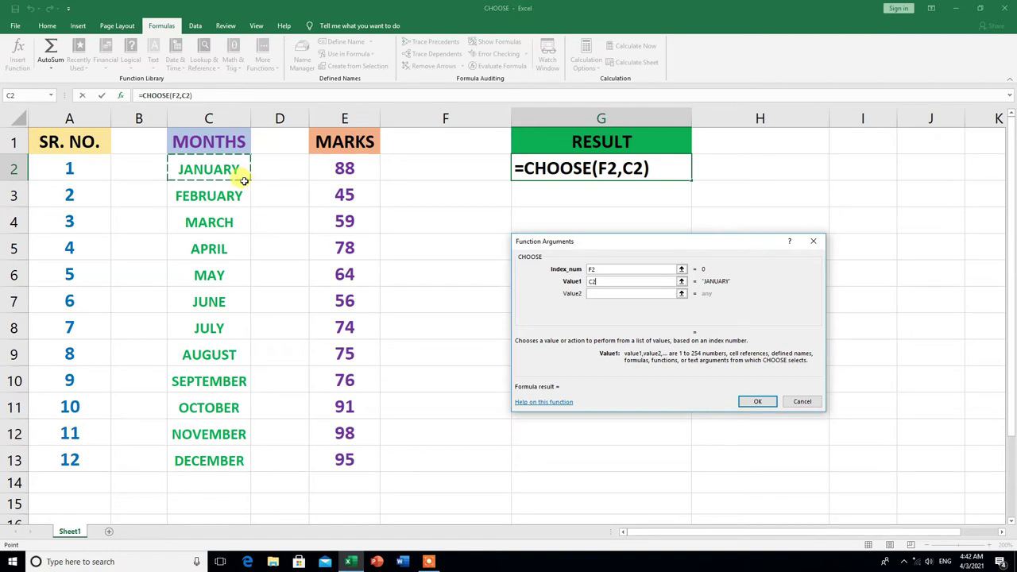
click(593, 294)
click(602, 284)
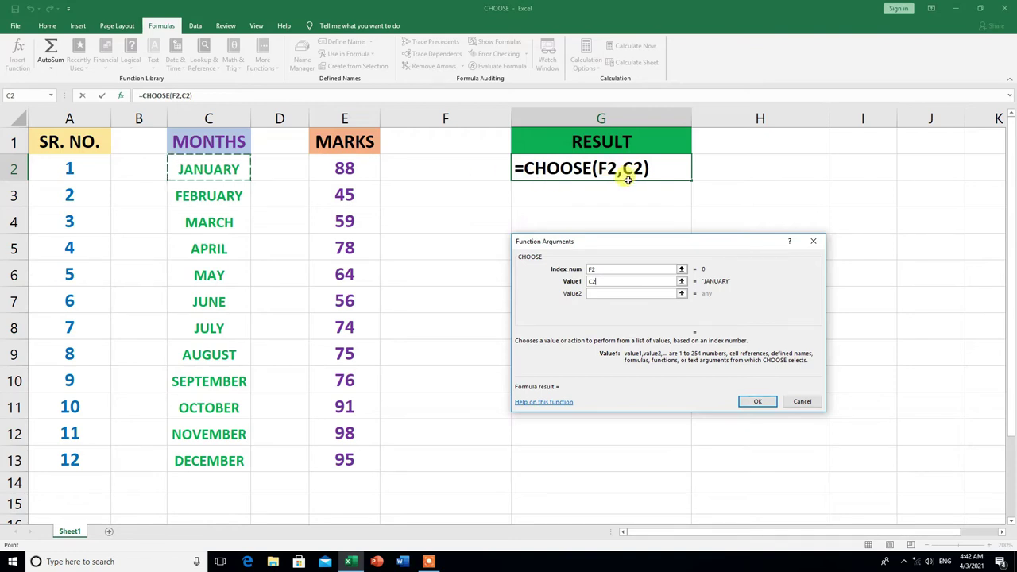
click(602, 293)
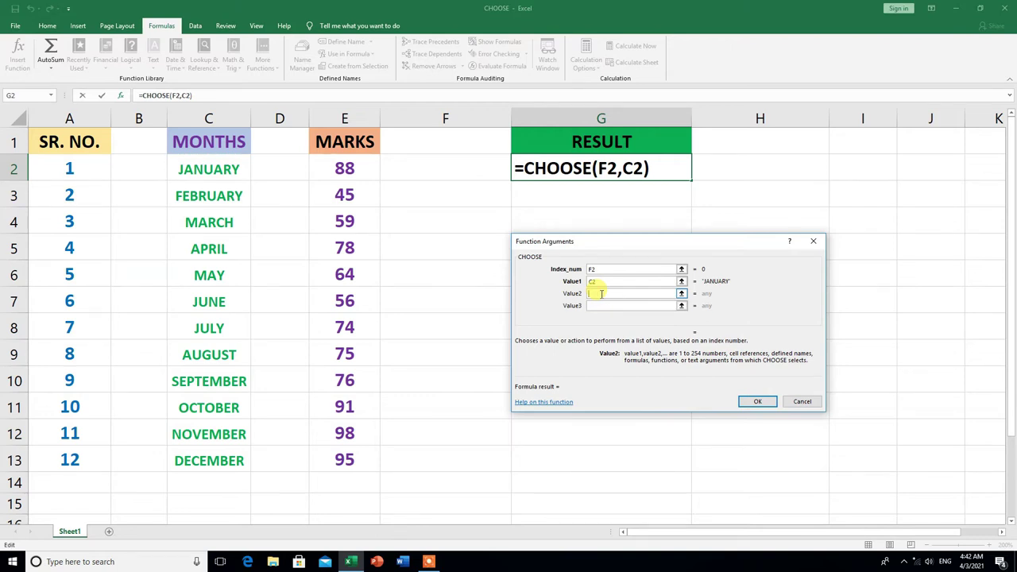
click(253, 204)
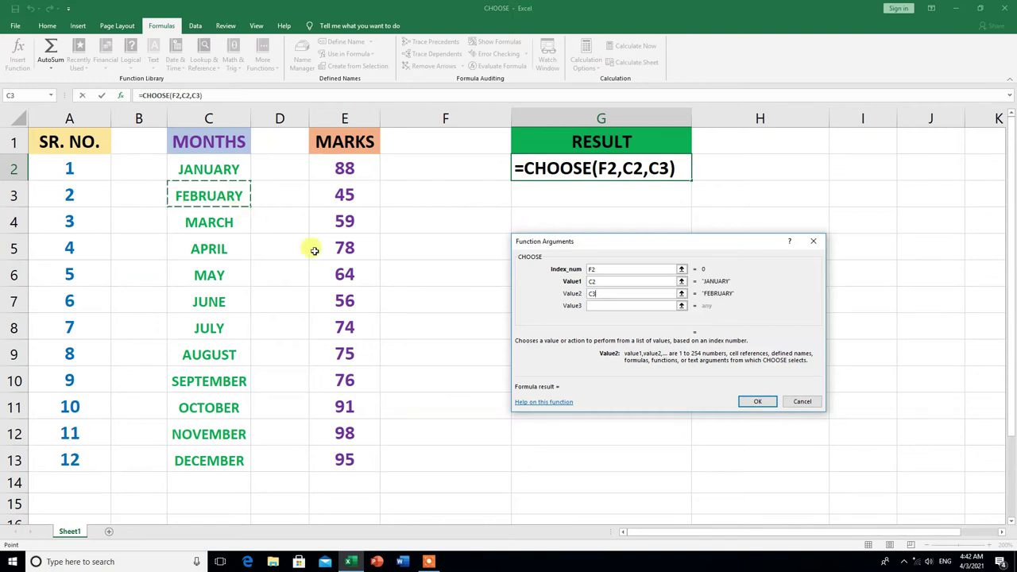
click(599, 305)
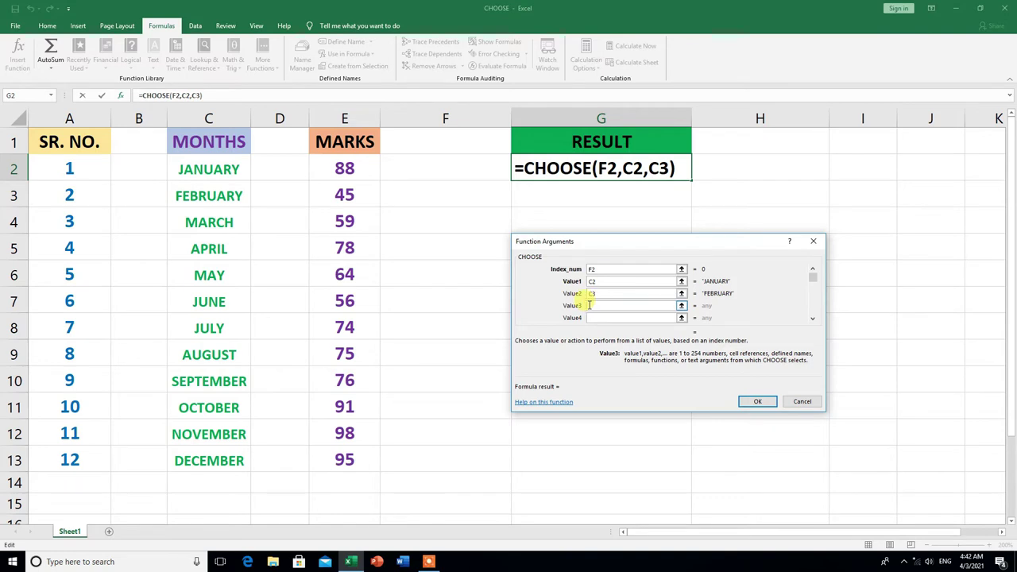
click(216, 224)
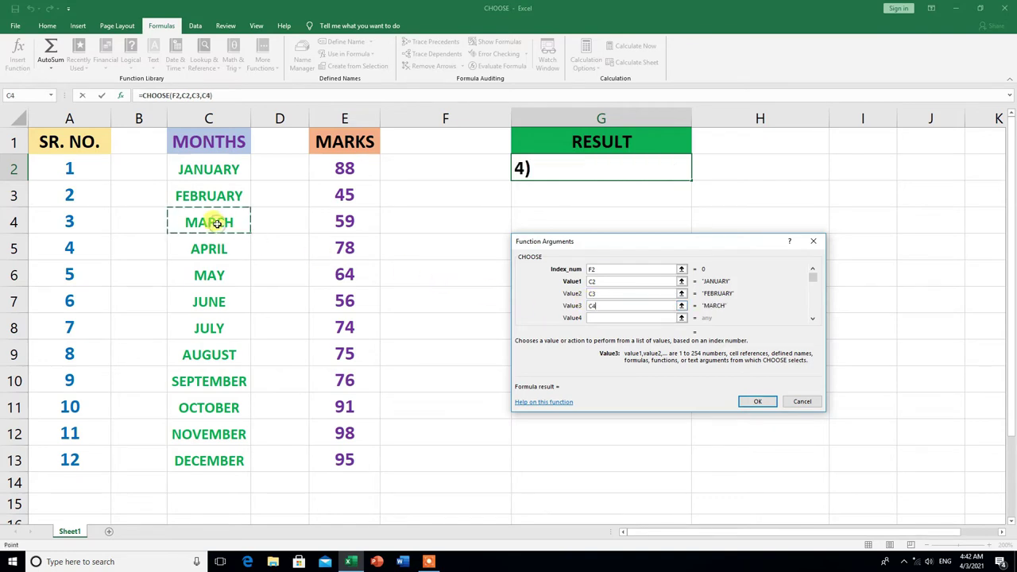
click(596, 318)
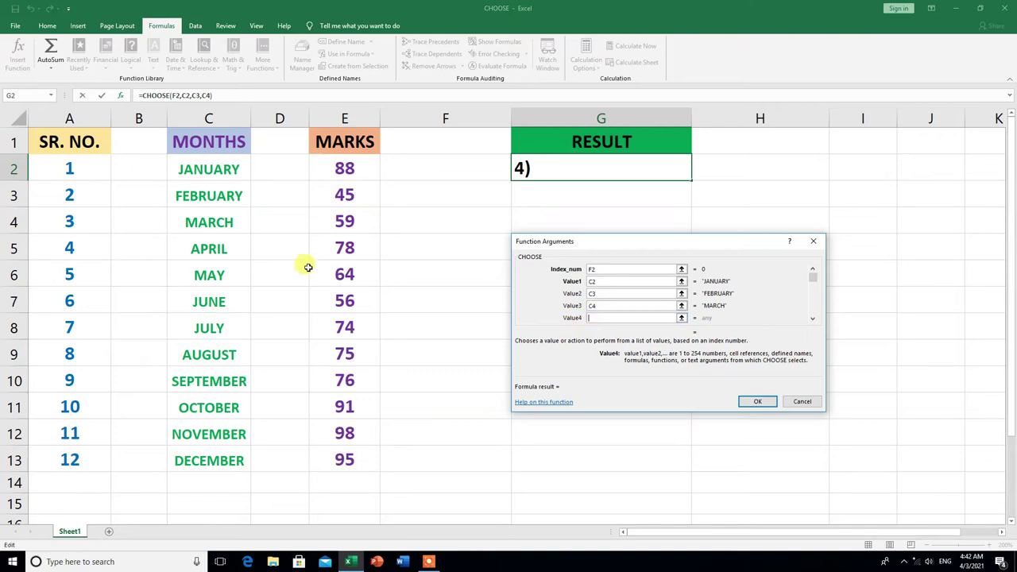
click(202, 249)
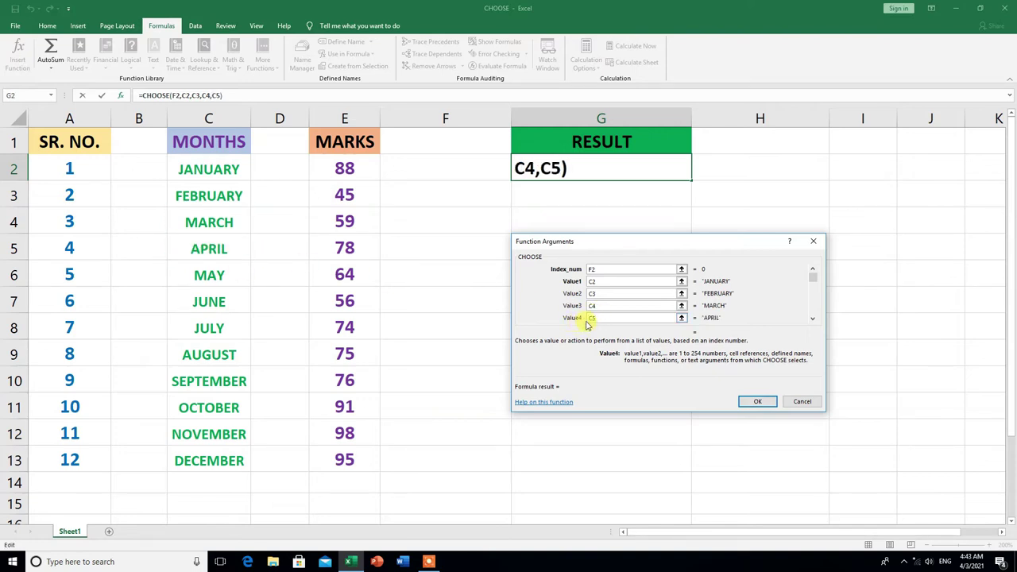
Fill Value5 and Value6 with C6 (MAY) and C7 (JUNE).
click(813, 318)
click(600, 318)
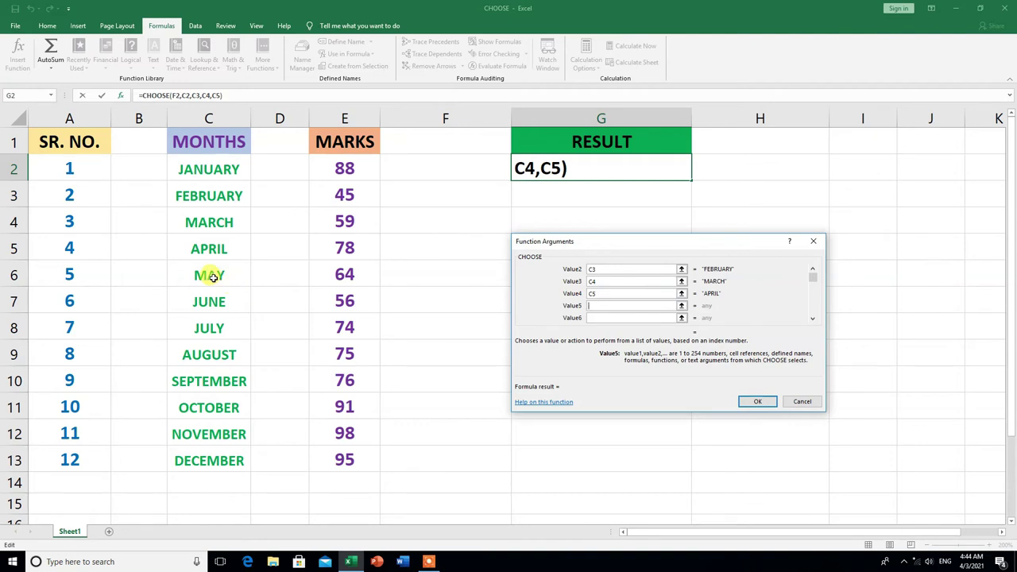
click(213, 278)
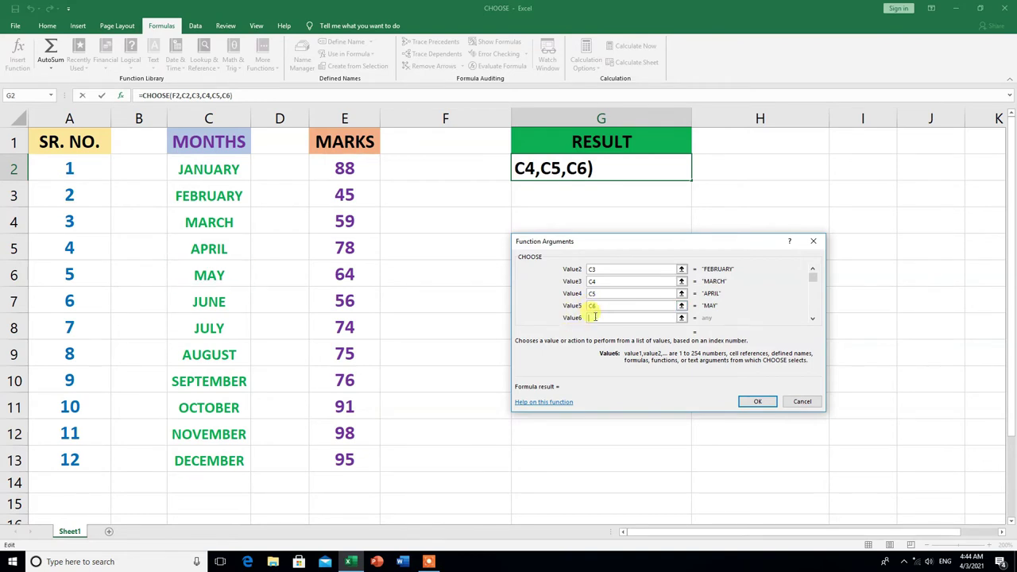
click(595, 317)
click(210, 301)
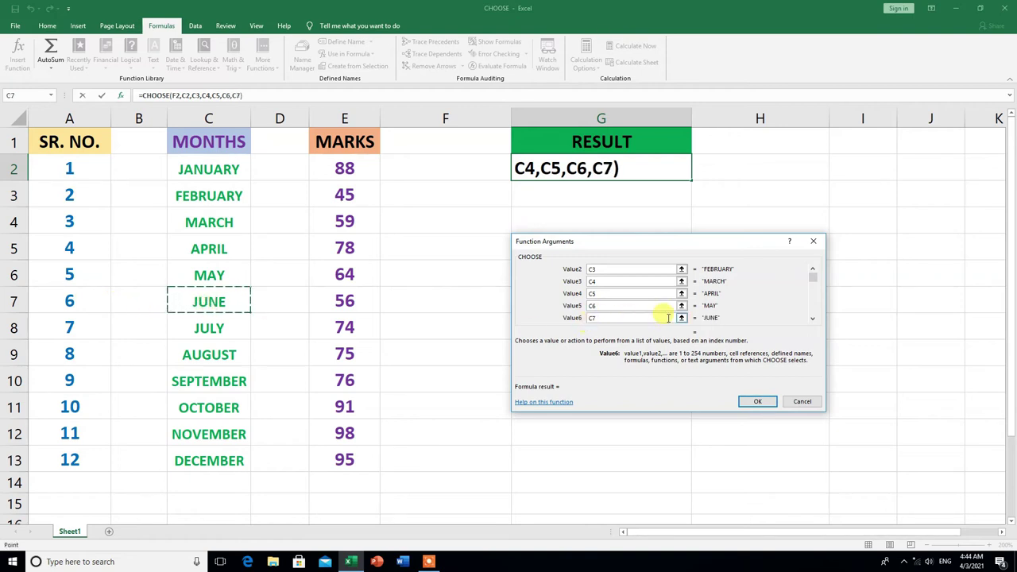
Fill Value7–Value9 with C8, C9 and C10 (JULY to SEPTEMBER).
click(813, 320)
click(813, 320)
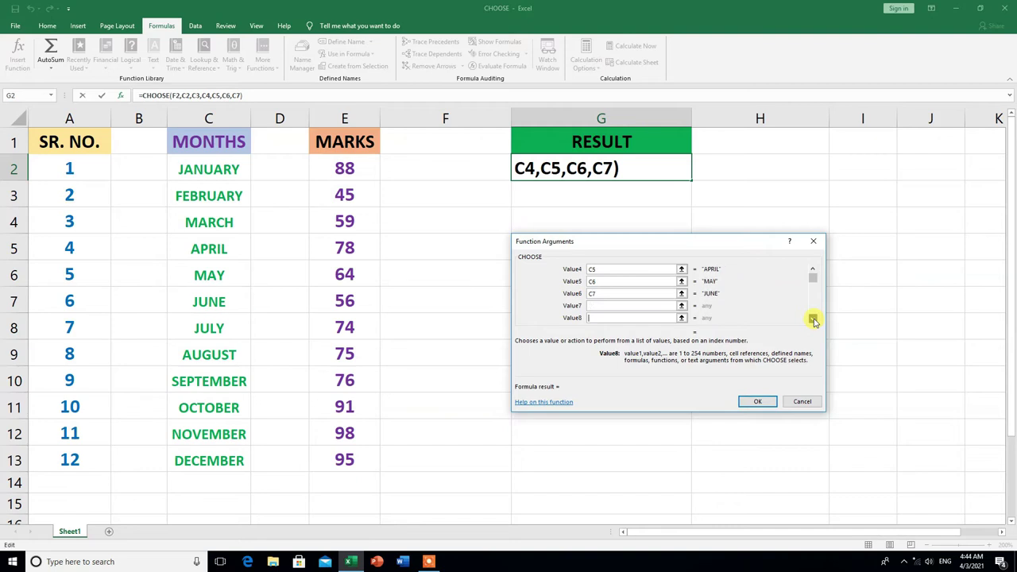
click(813, 319)
click(597, 293)
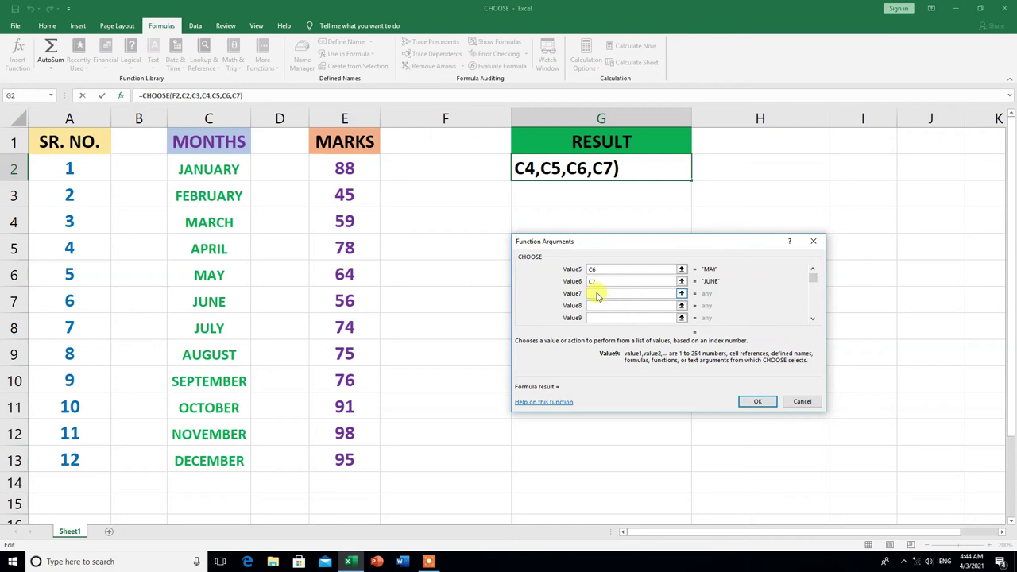
click(198, 329)
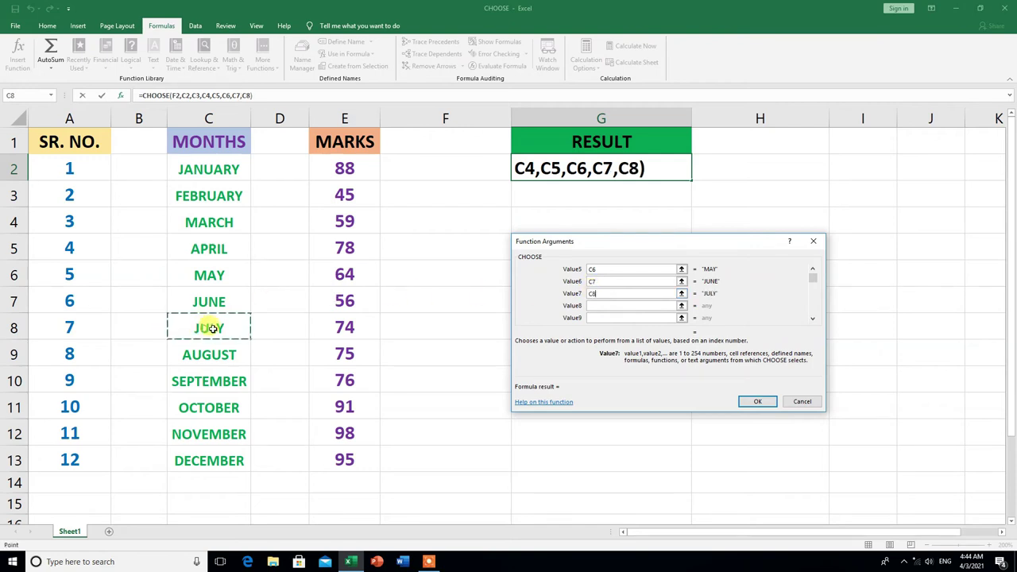
click(596, 305)
click(209, 356)
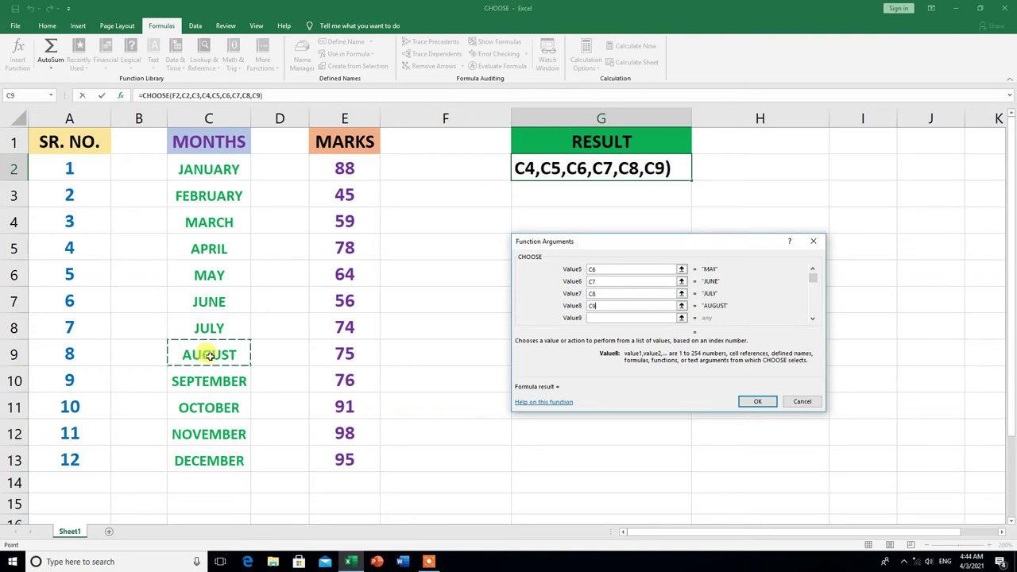
click(609, 318)
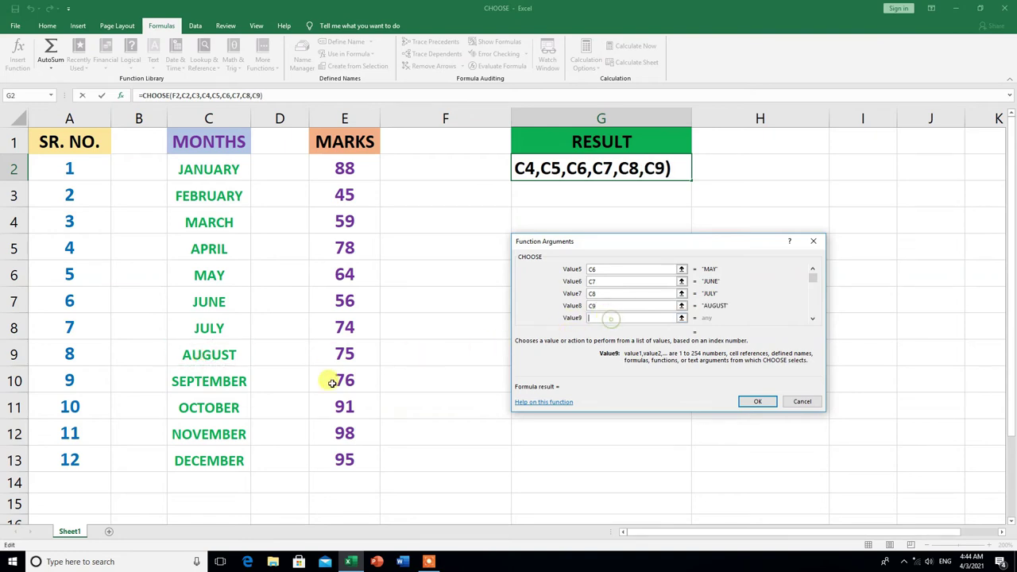
click(225, 383)
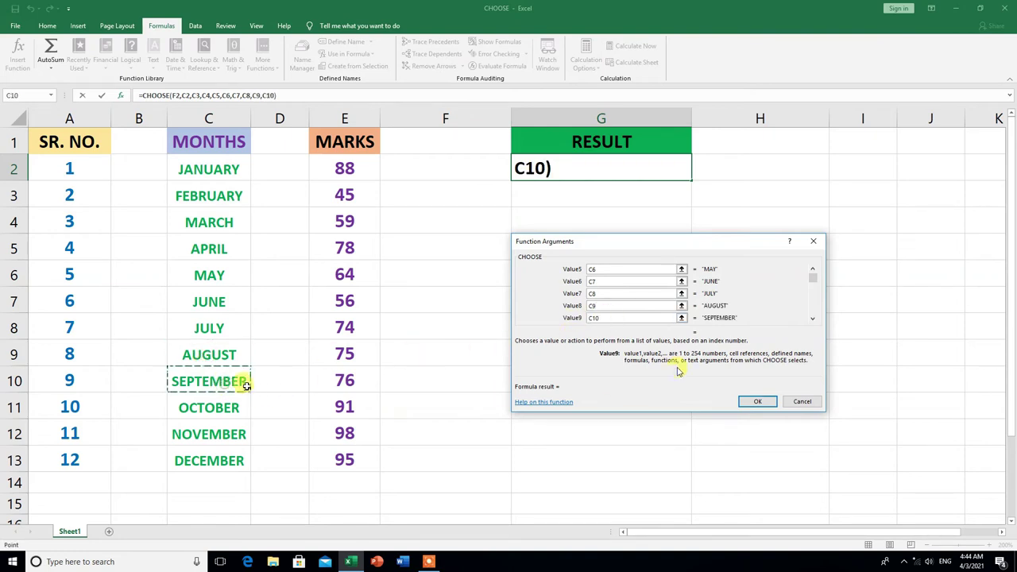
Fill Value10–Value12 with C11, C12 and C13 (OCTOBER to DECEMBER).
click(814, 319)
click(814, 320)
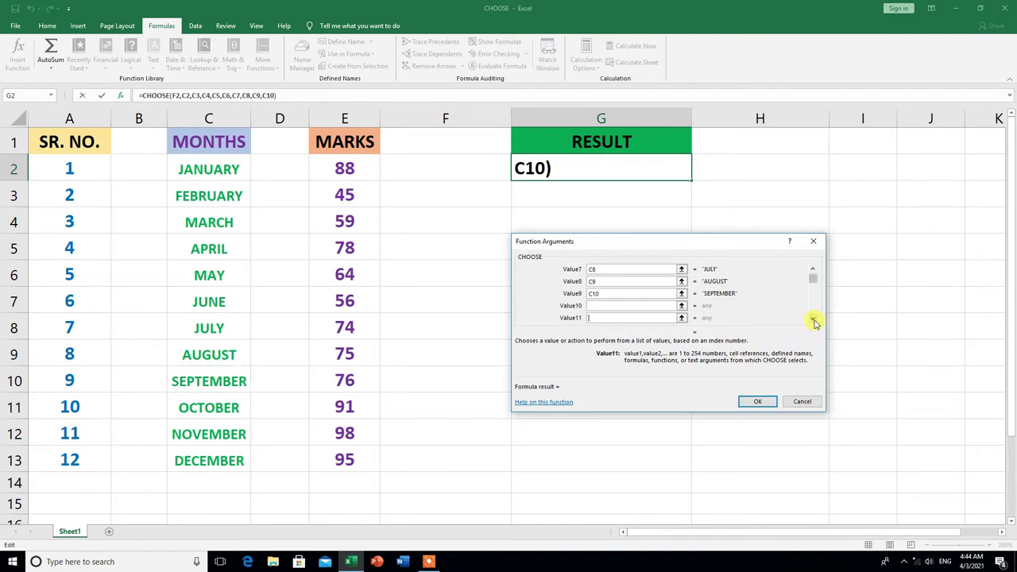
click(814, 319)
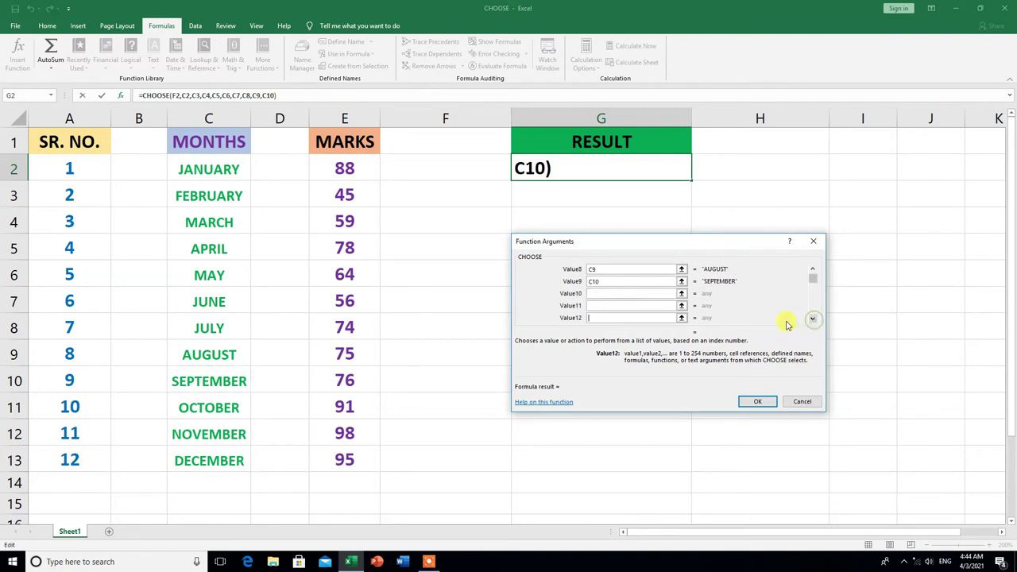
click(595, 293)
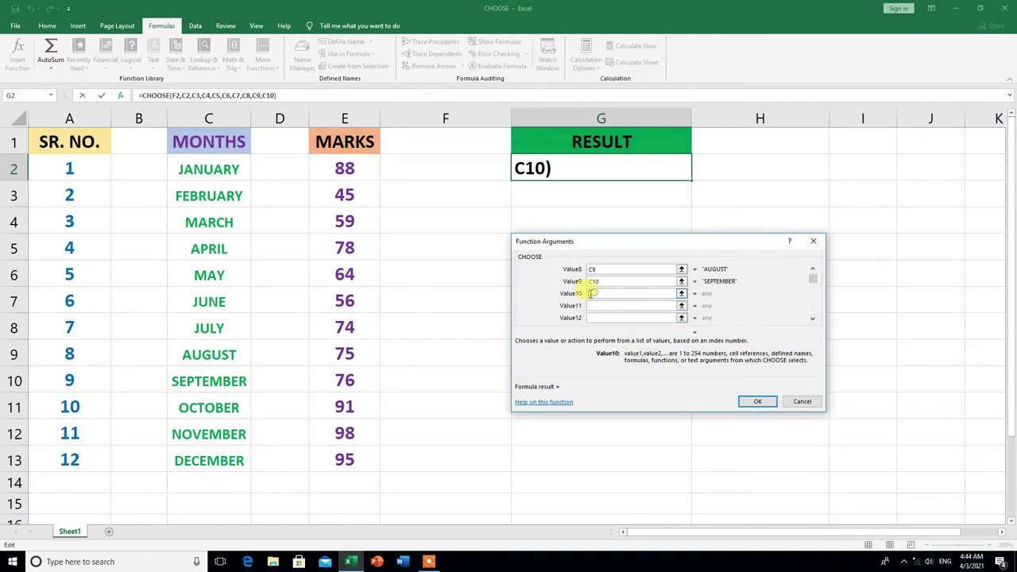
click(207, 413)
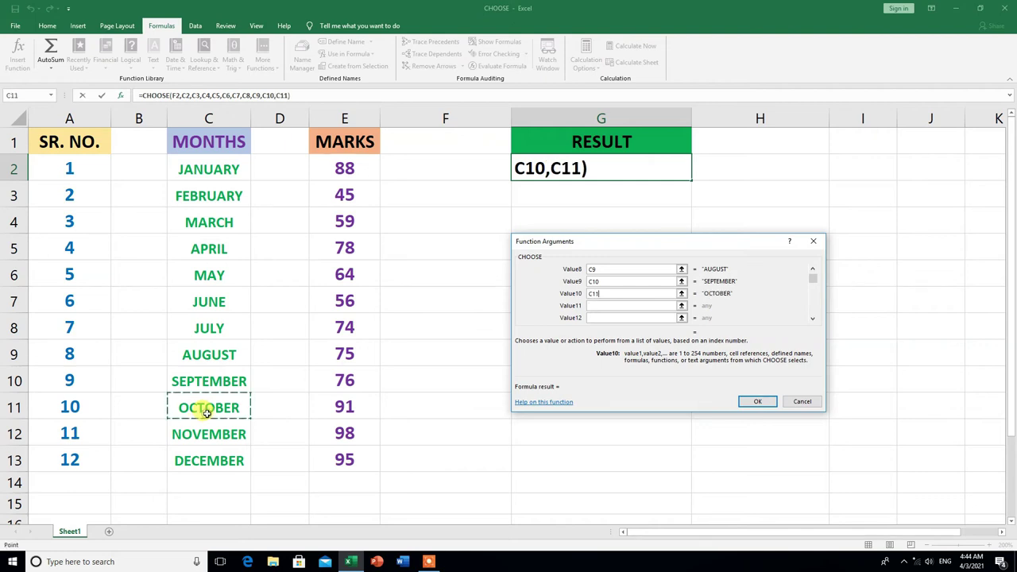
click(601, 305)
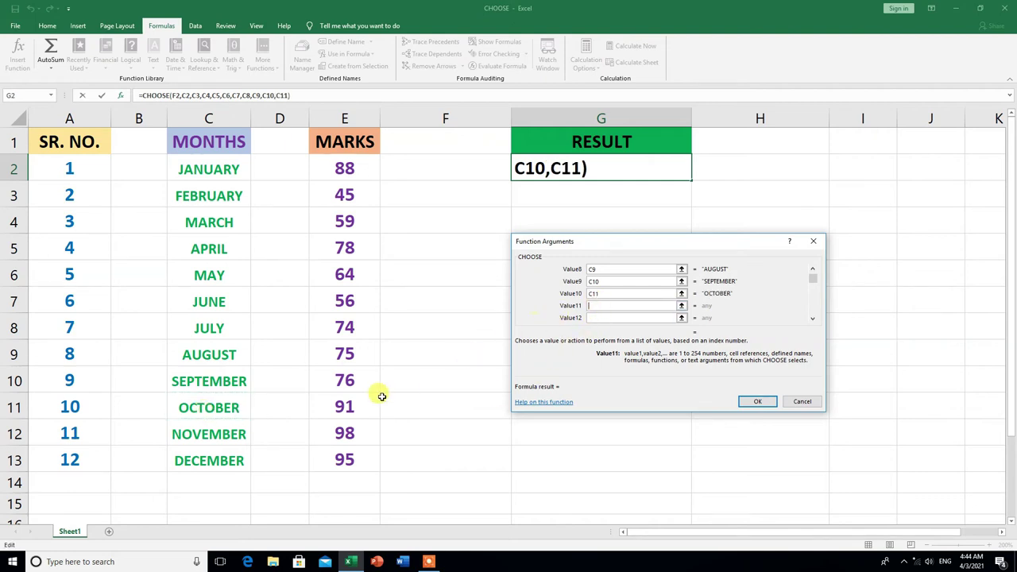
click(225, 434)
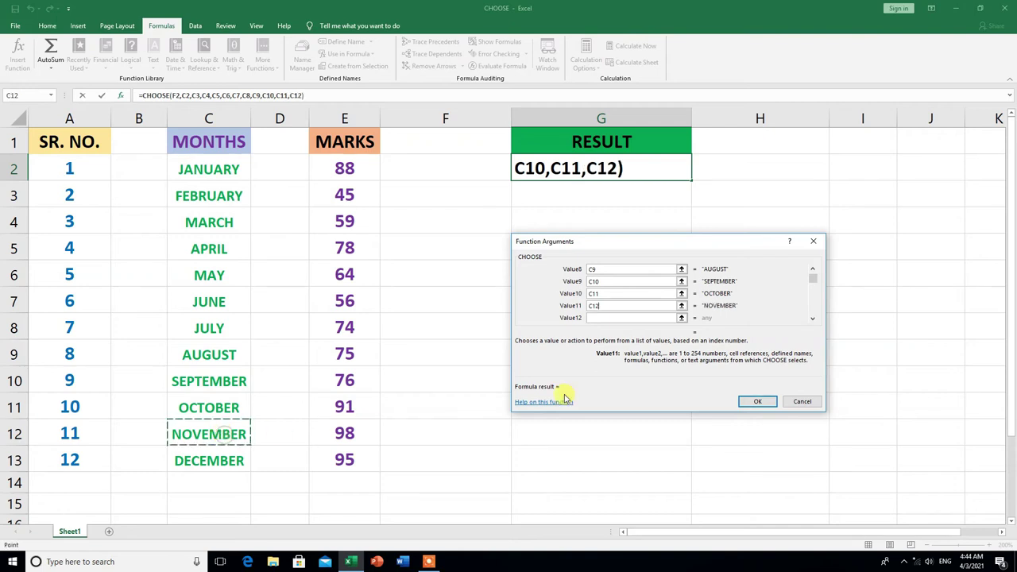
click(613, 317)
click(237, 460)
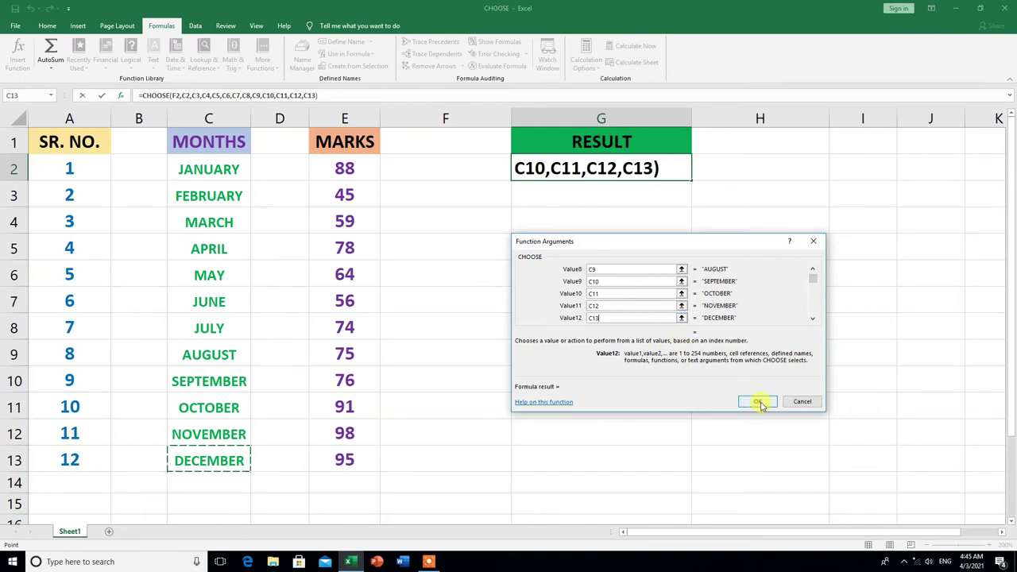
Confirm the CHOOSE formula with OK and enter index 1 in F2.
click(759, 402)
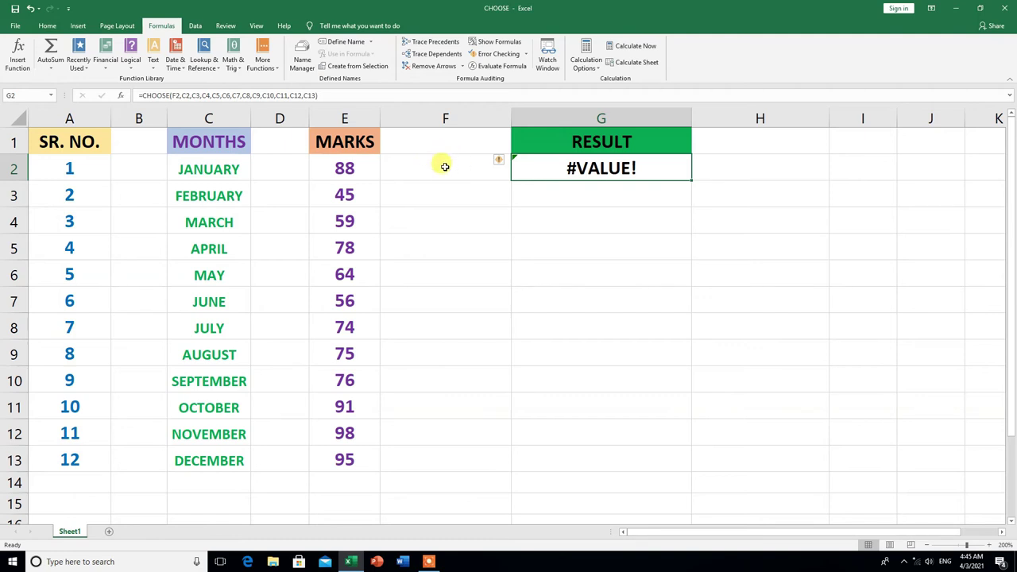
click(446, 167)
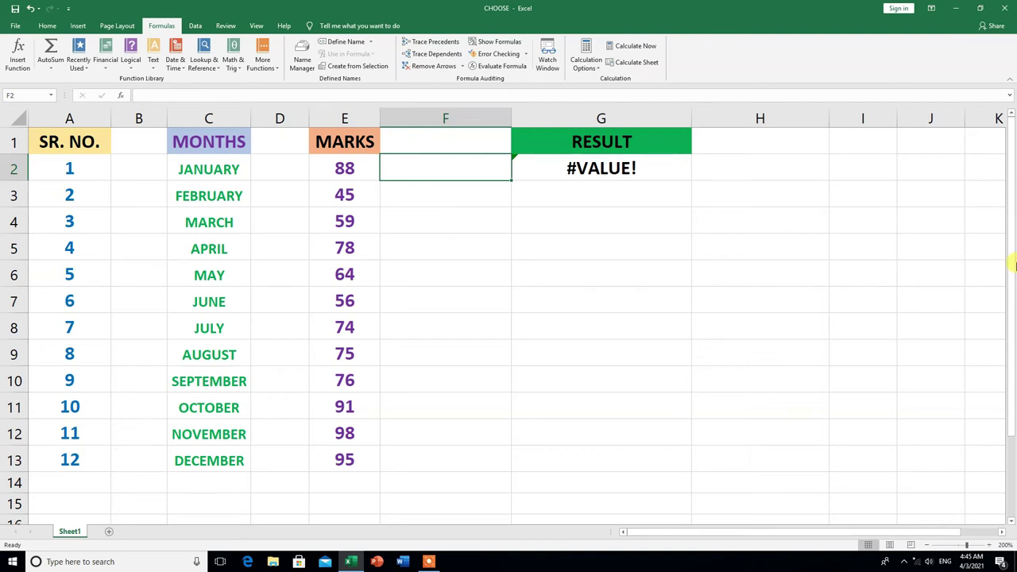
text(1)
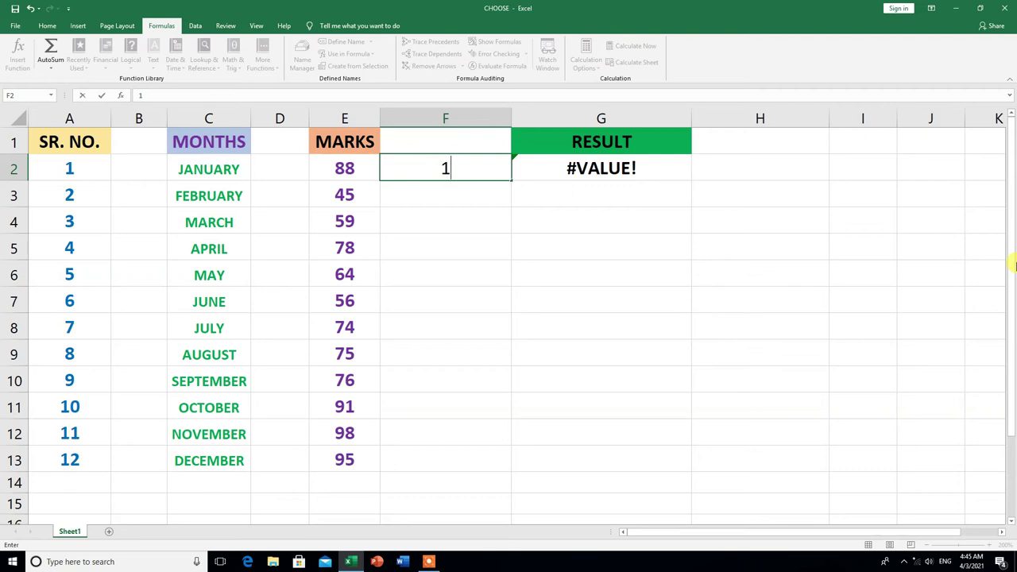
key(Return)
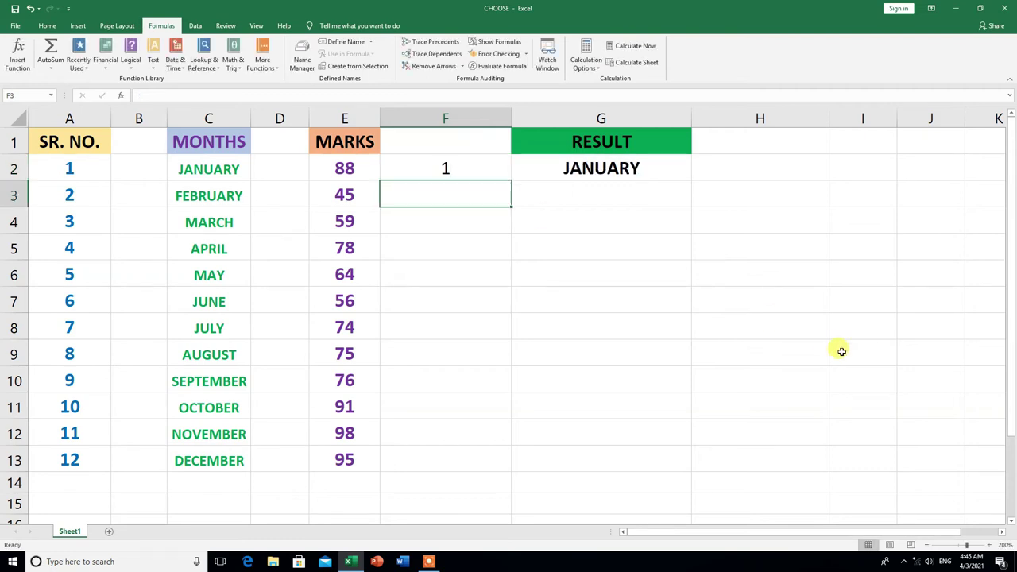
Change F2 to 2, 3, 4, 5 and 6 in turn, checking G2's month.
key(Up)
text(2)
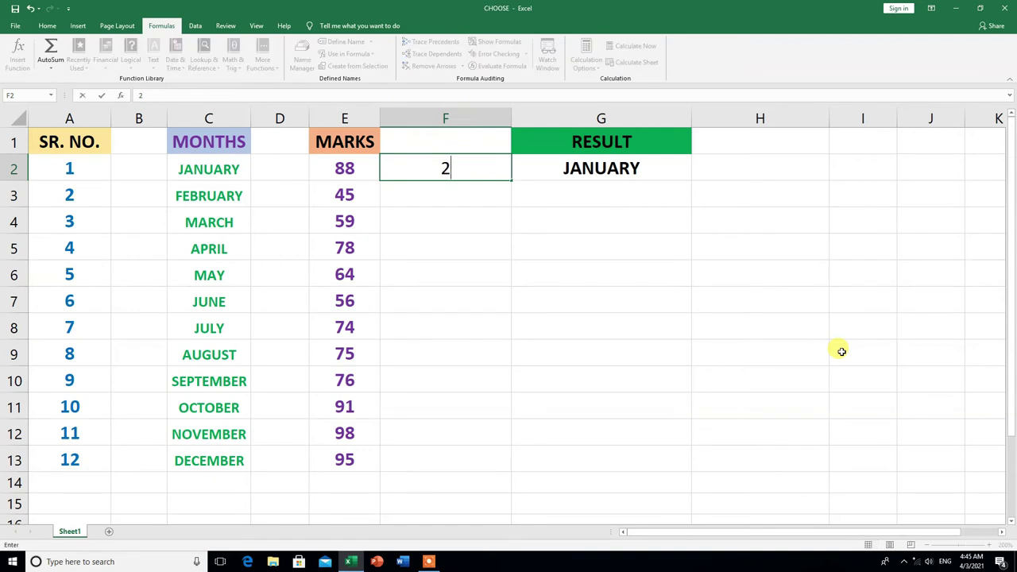
key(Return)
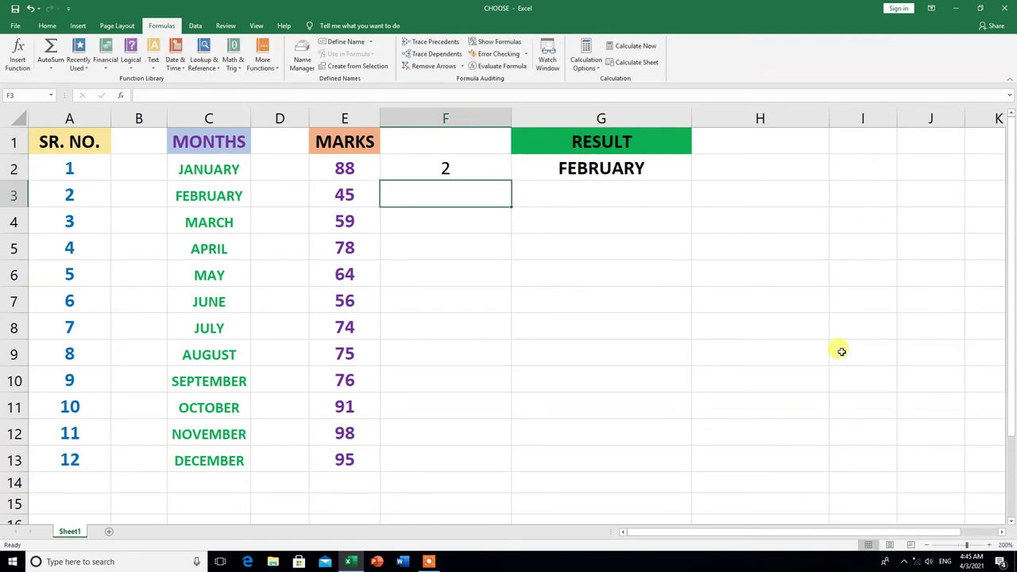
key(Up)
text(3)
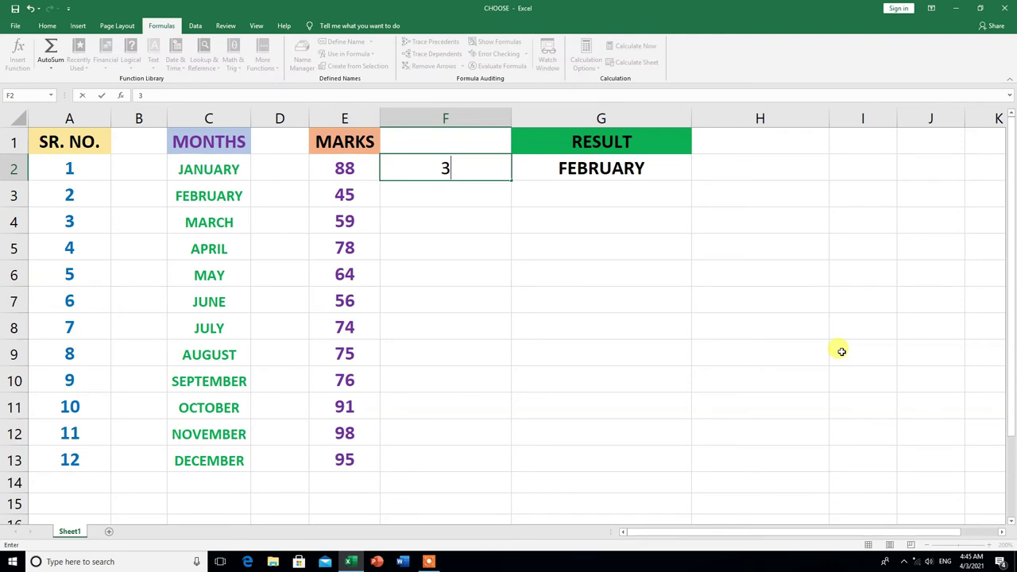
key(Return)
key(Up)
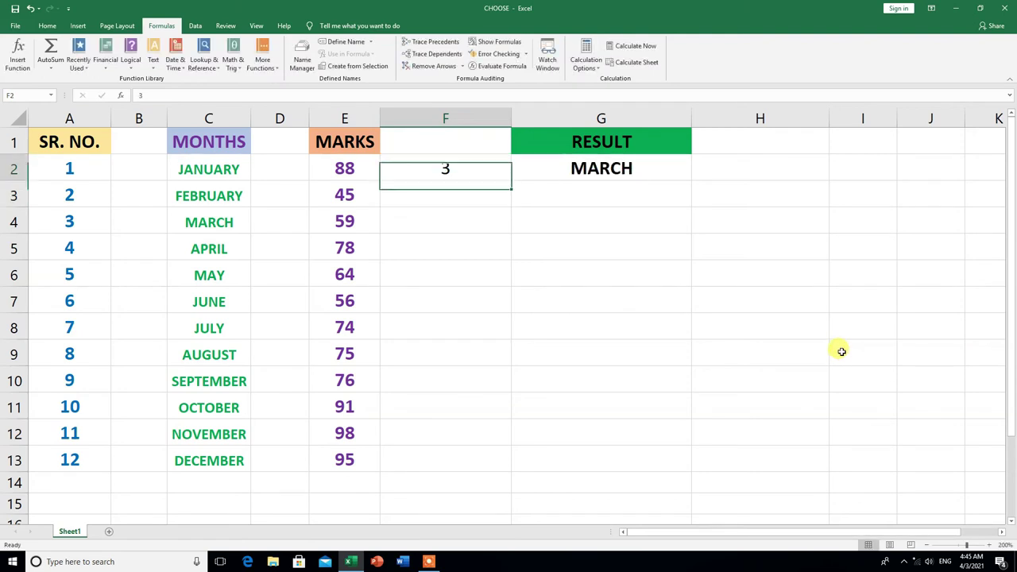
text(4)
key(Return)
key(Up)
key(BackSpace)
text(5)
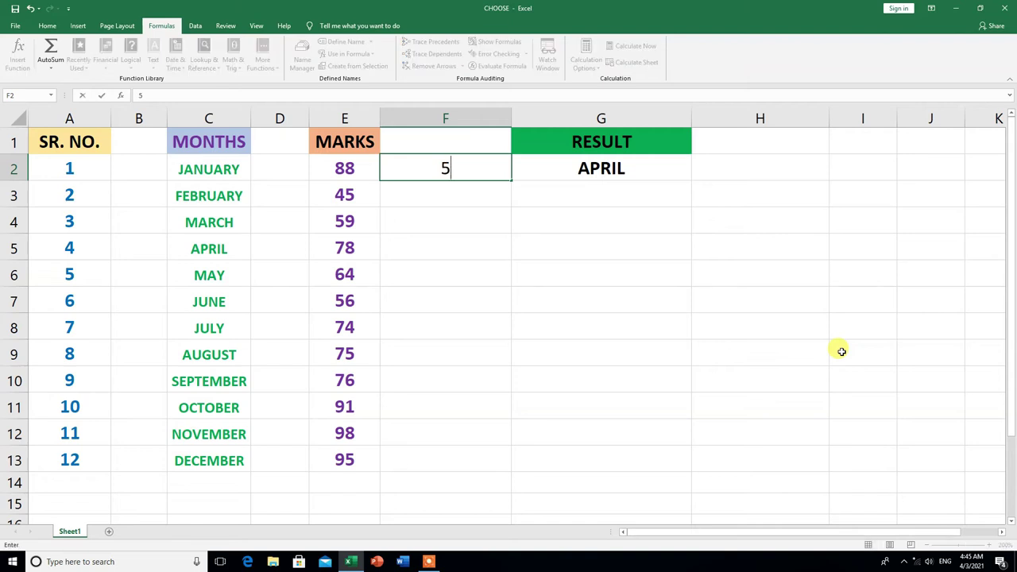
key(Return)
key(Up)
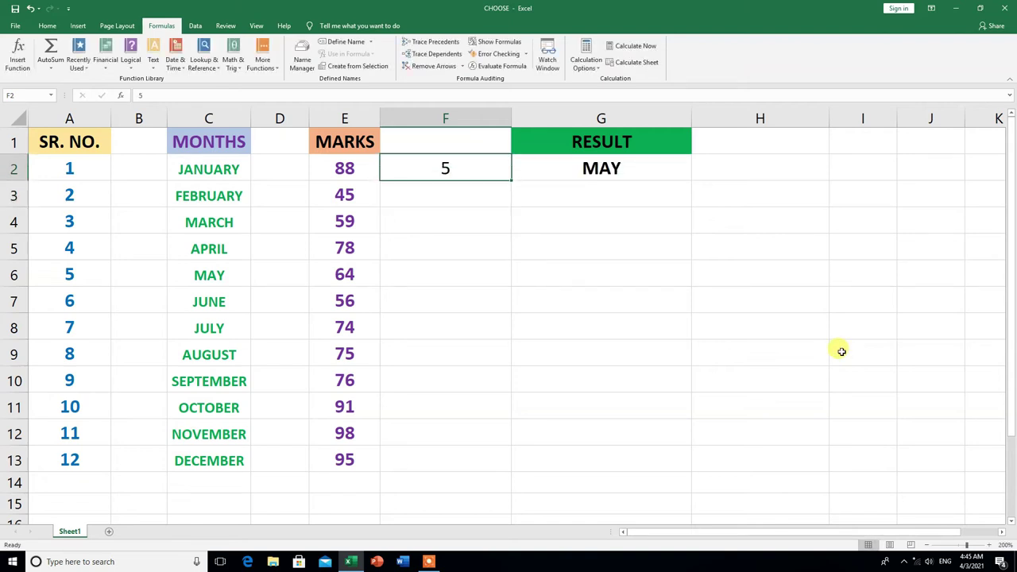
key(BackSpace)
text(6)
key(Return)
Change F2 to 7, 8, 9, 10, 11 and finally 12, returning DECEMBER.
key(Up)
text(7)
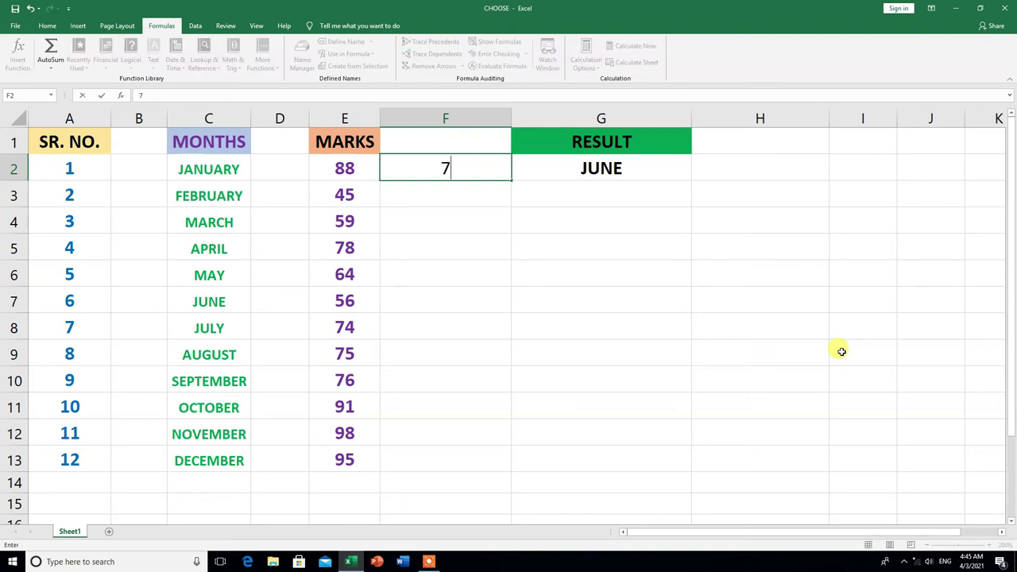
key(Return)
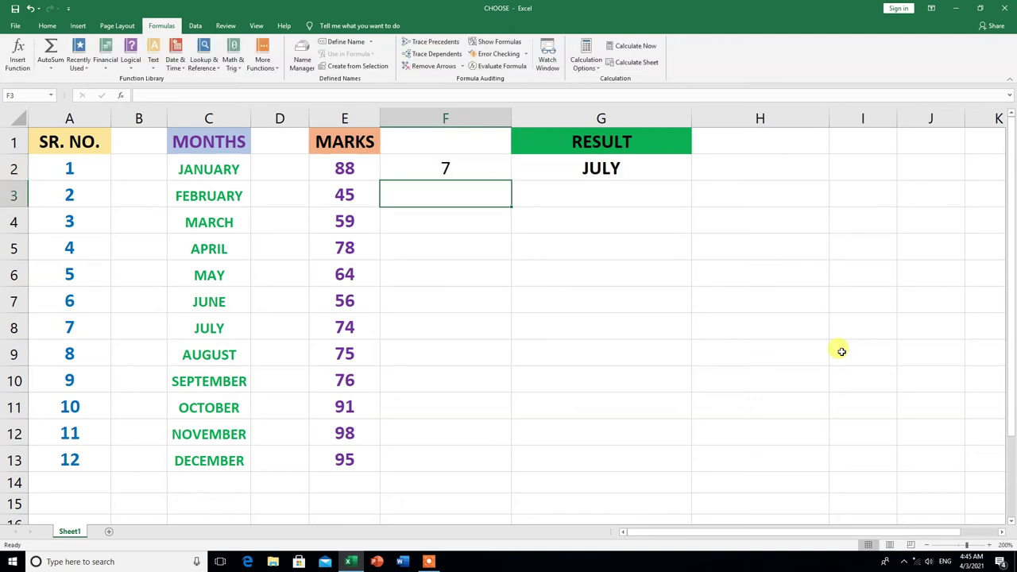
key(Up)
text(8)
key(Return)
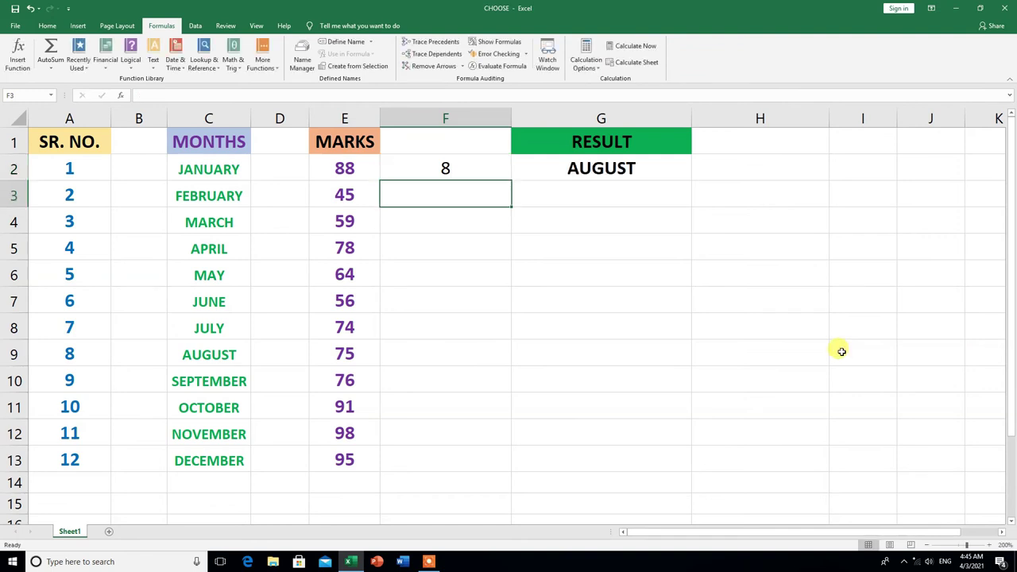
key(Up)
key(BackSpace)
text(9)
key(Return)
key(Up)
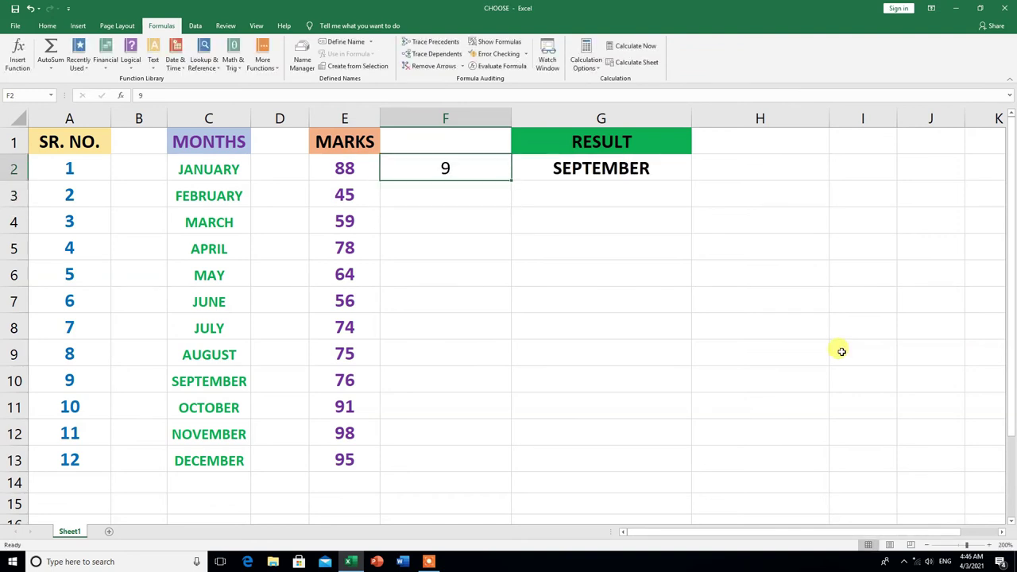
text(10)
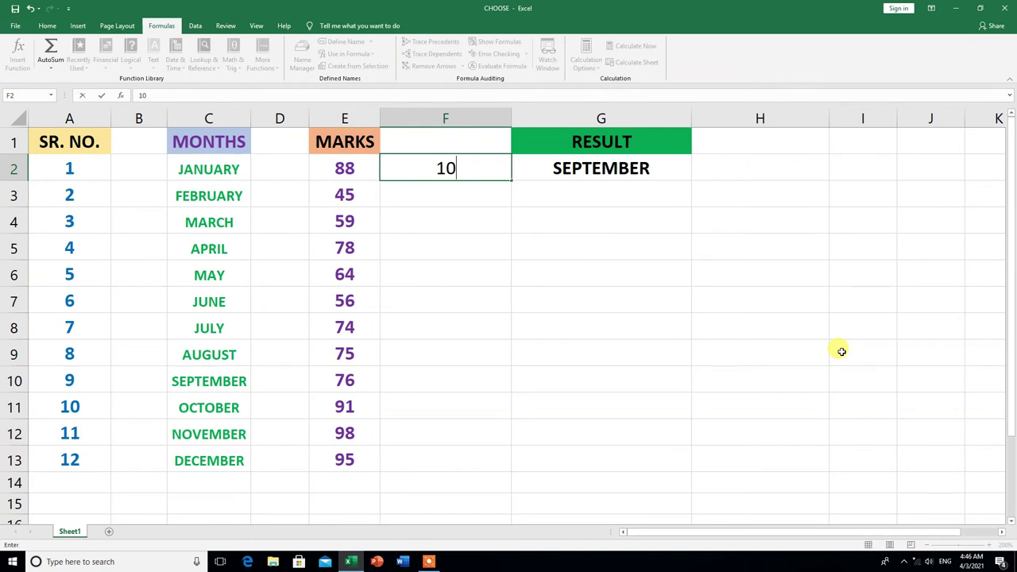
key(Return)
key(Up)
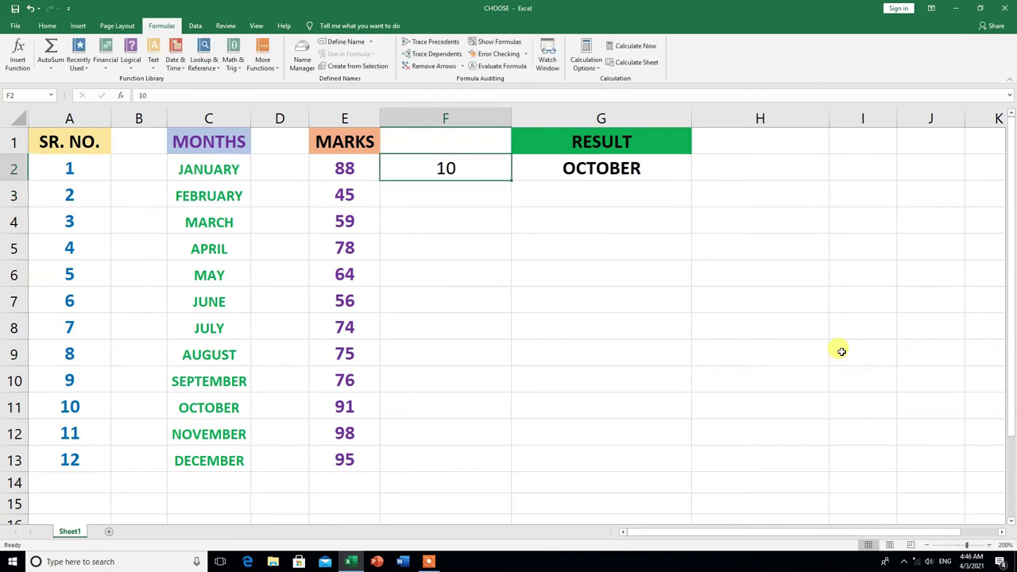
text(11)
key(Return)
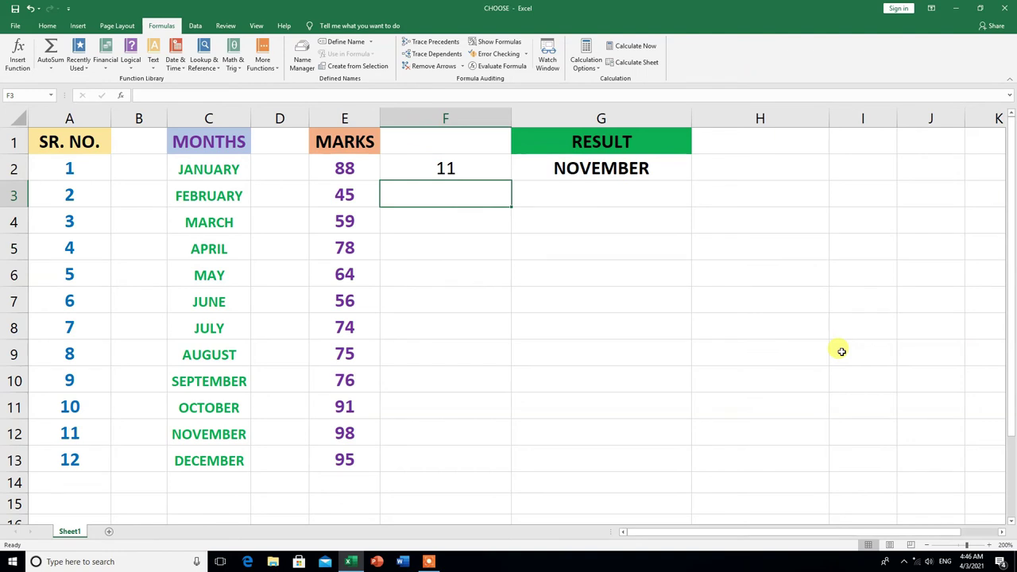
key(Up)
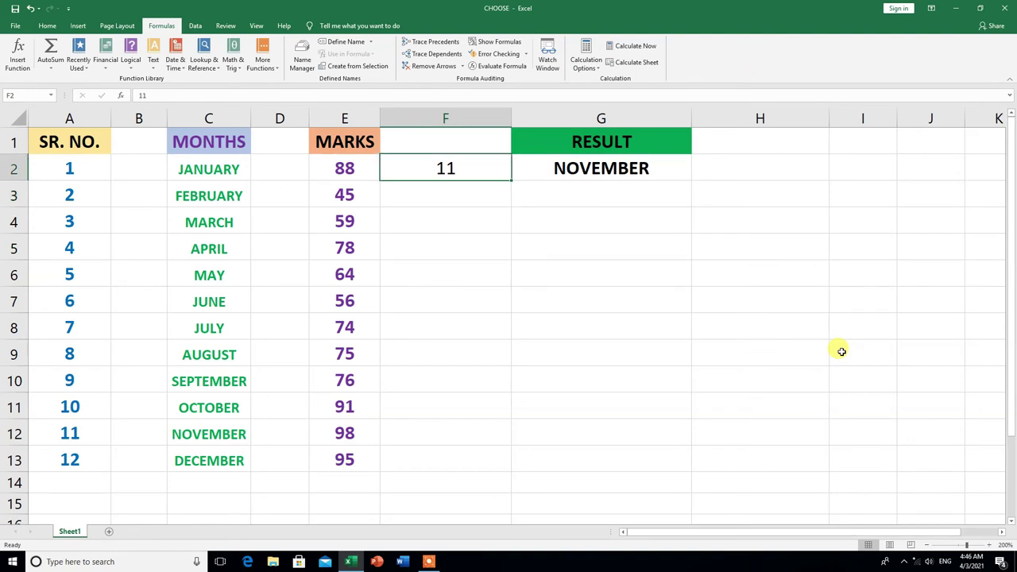
text(12)
key(Return)
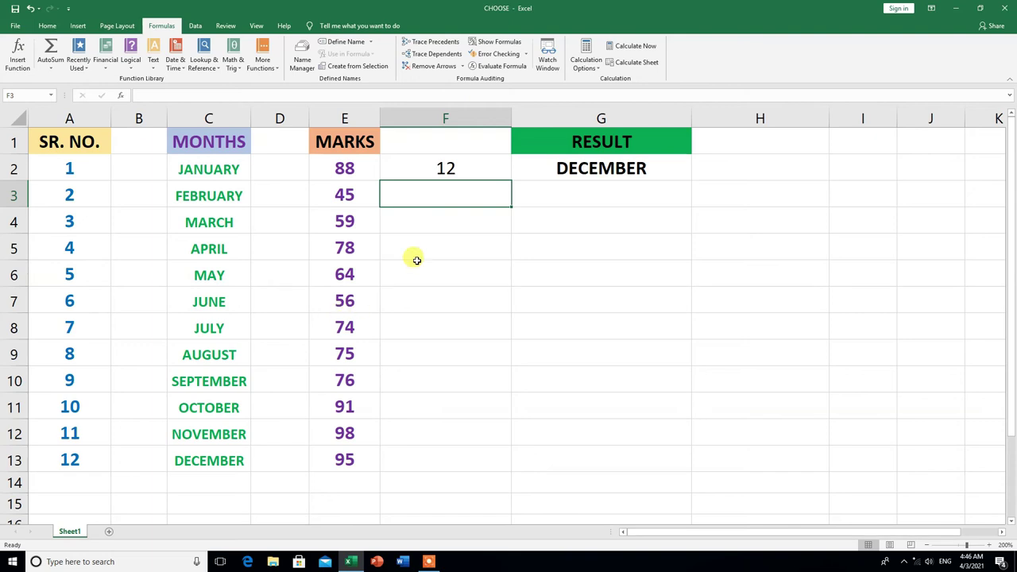
Delete the contents of F2:G2 and reselect G2.
drag(425, 168, 522, 165)
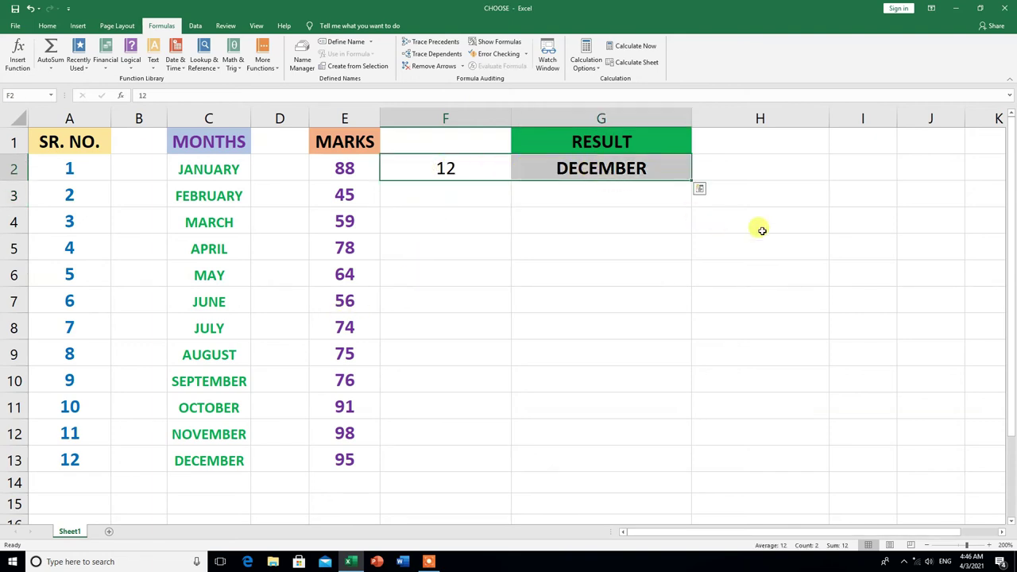
key(Delete)
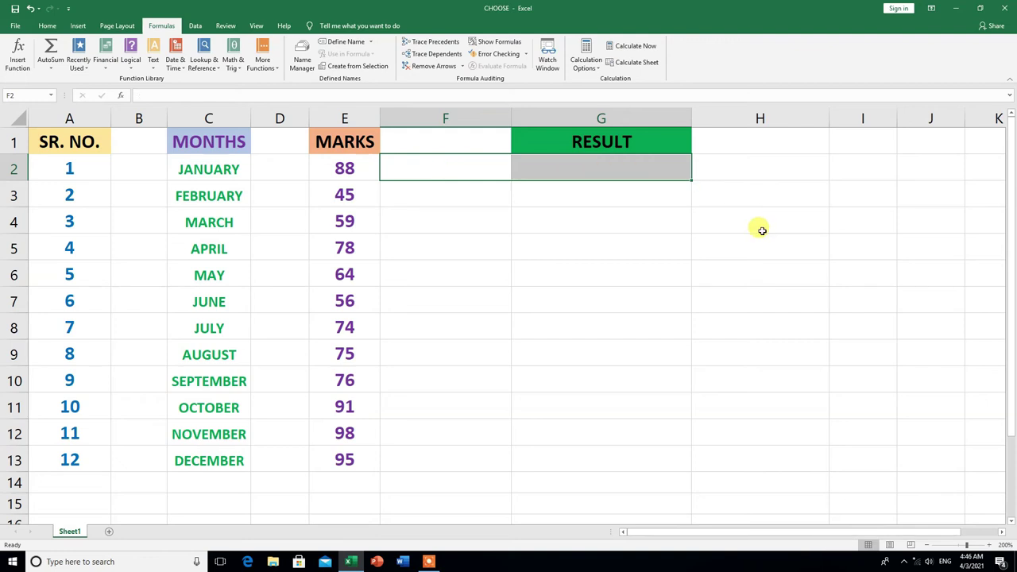
click(656, 279)
key(Up)
key(Up)
key(Up)
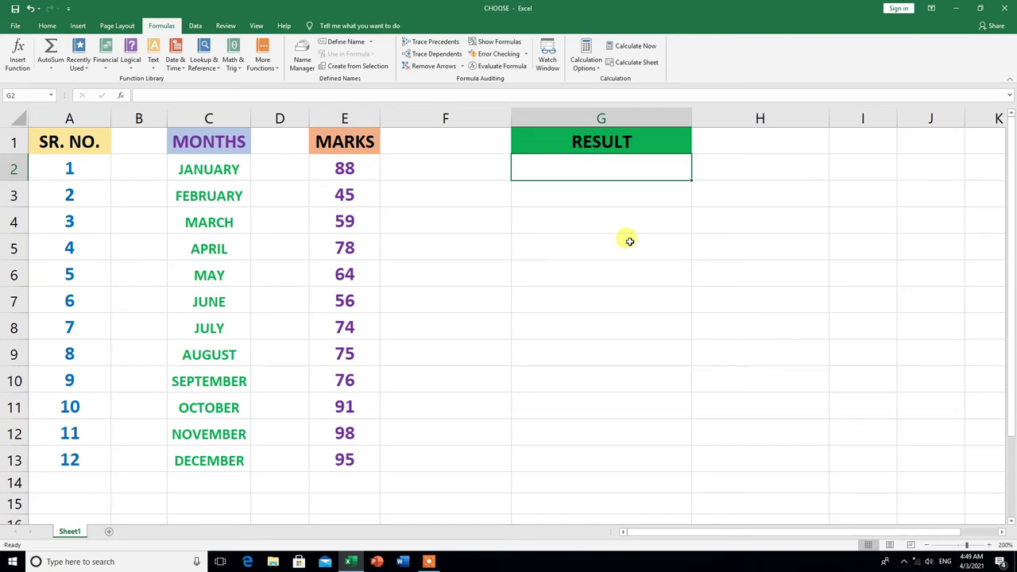
Type =CHOO in G2, accept CHOOSE from autocomplete, and use F2 as index.
text(=)
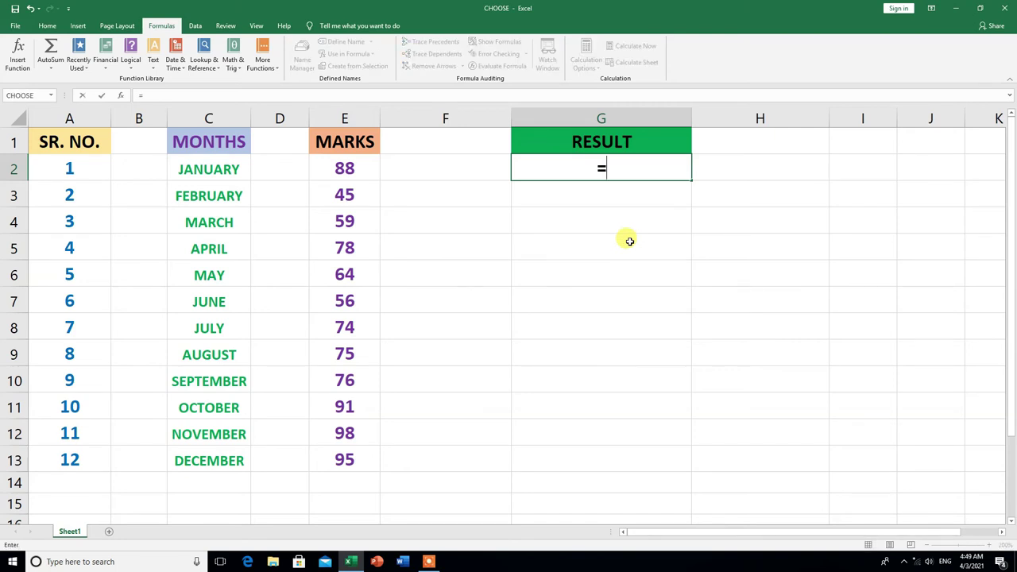
text(CHOO)
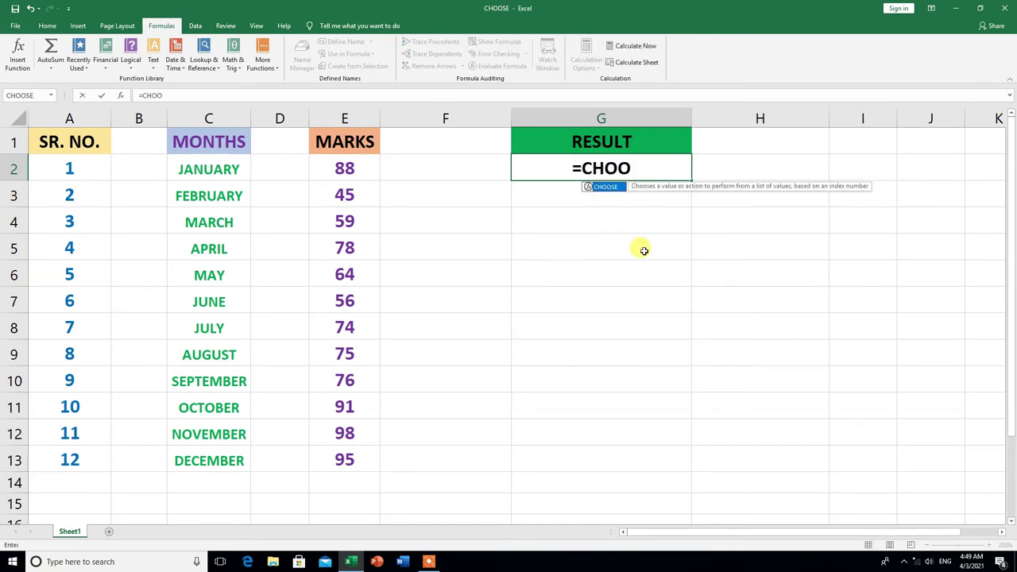
double_click(608, 192)
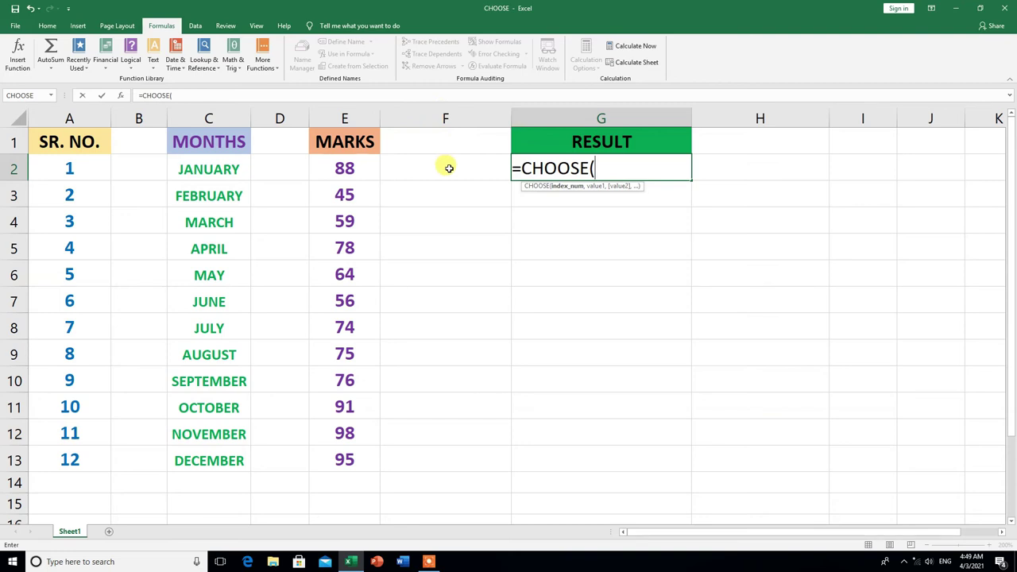
click(449, 169)
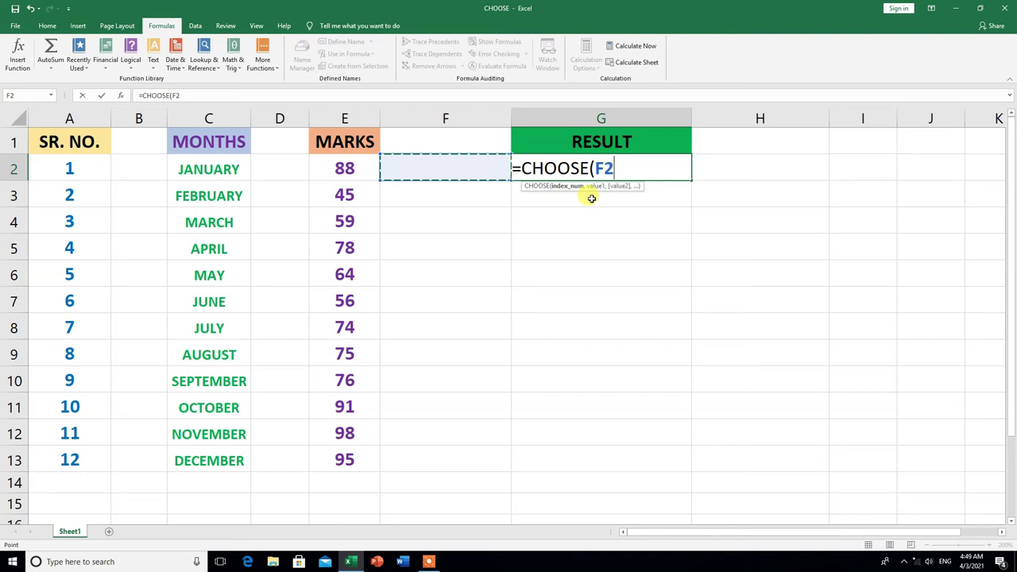
Add marks E2, E3, E4 and E5 as the first four choices.
text(,)
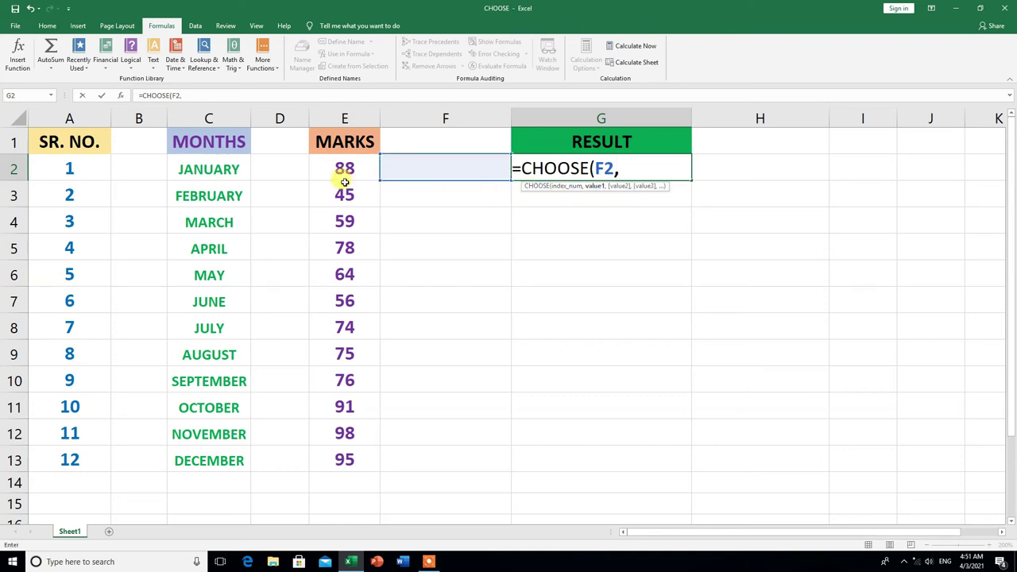
click(350, 171)
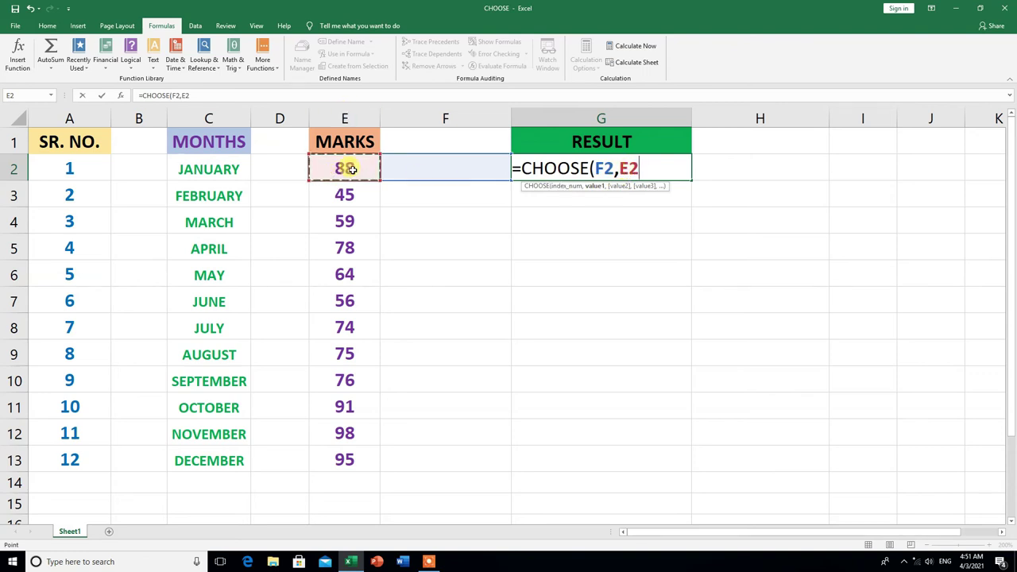
text(,)
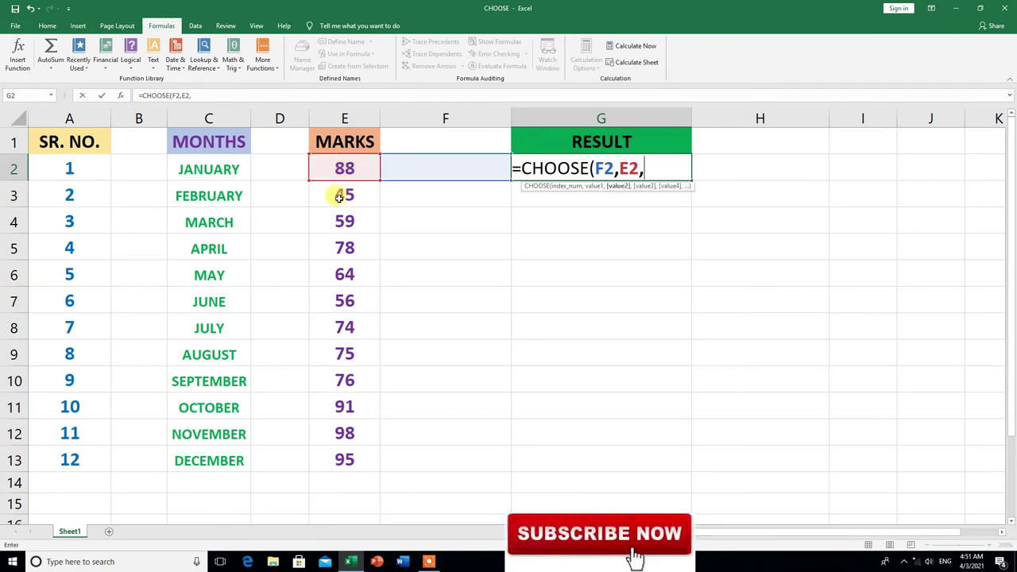
click(347, 195)
text(,)
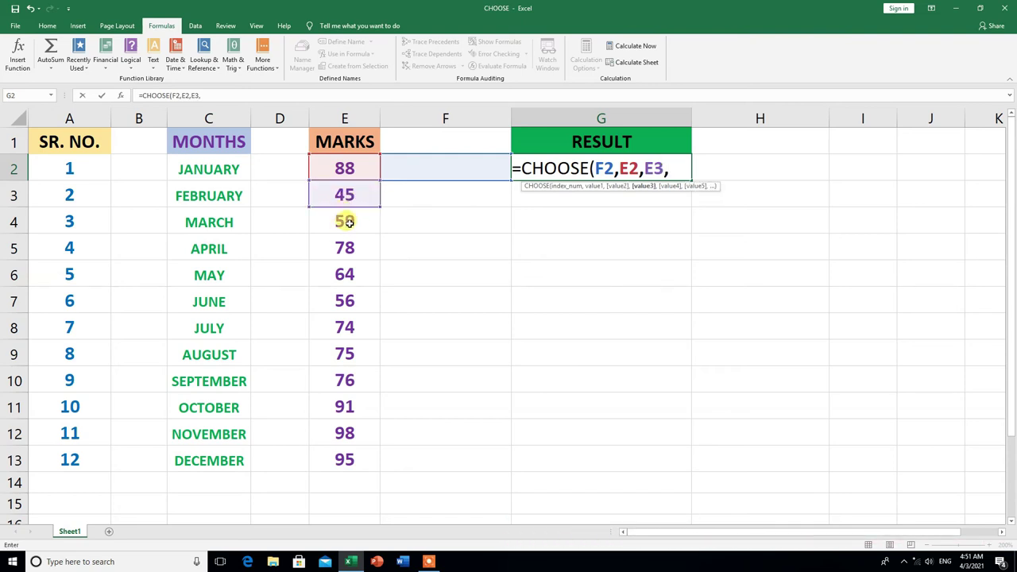
click(349, 221)
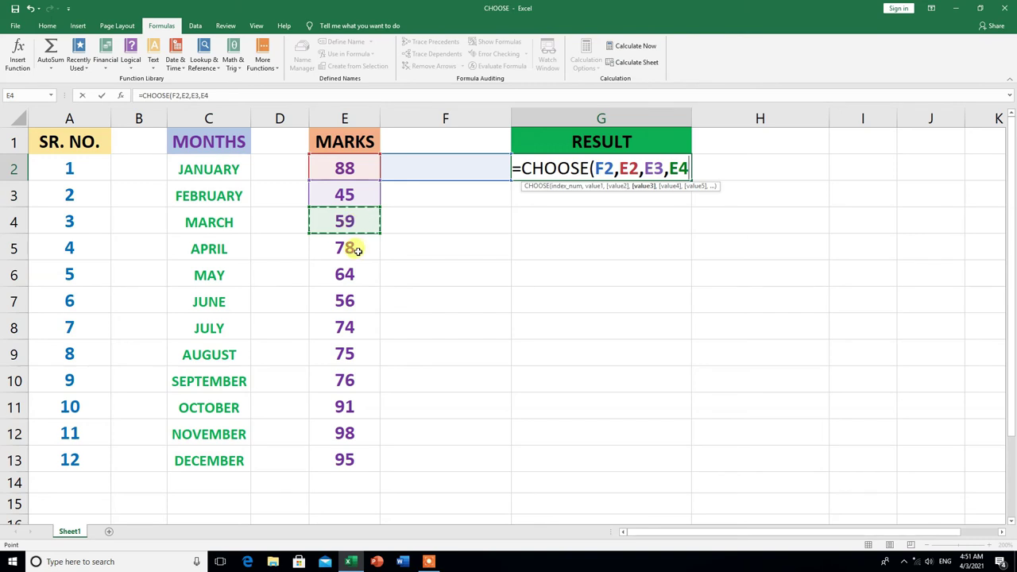
text(,)
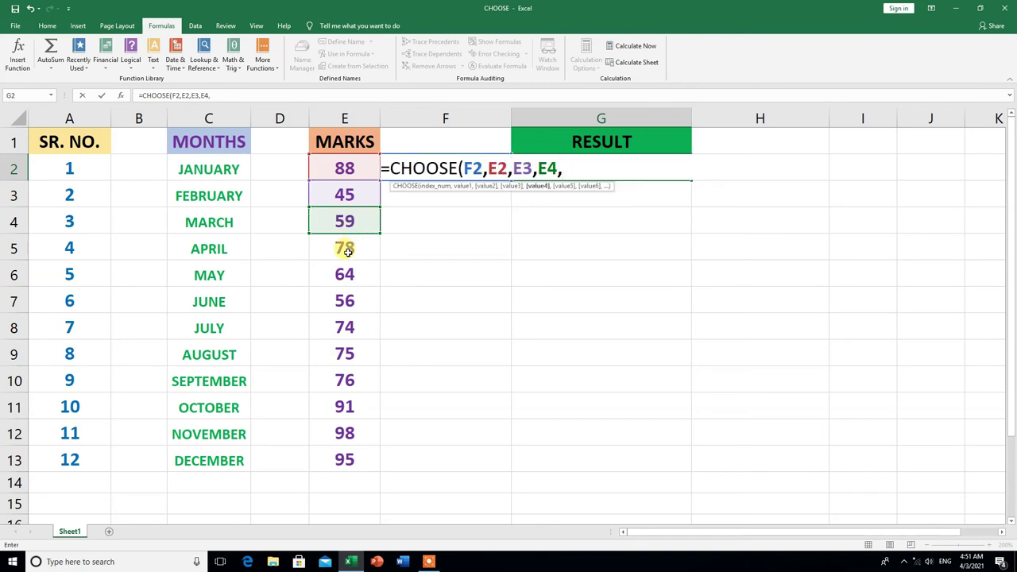
click(347, 251)
Add marks E6 through E10 as the next choices.
text(,)
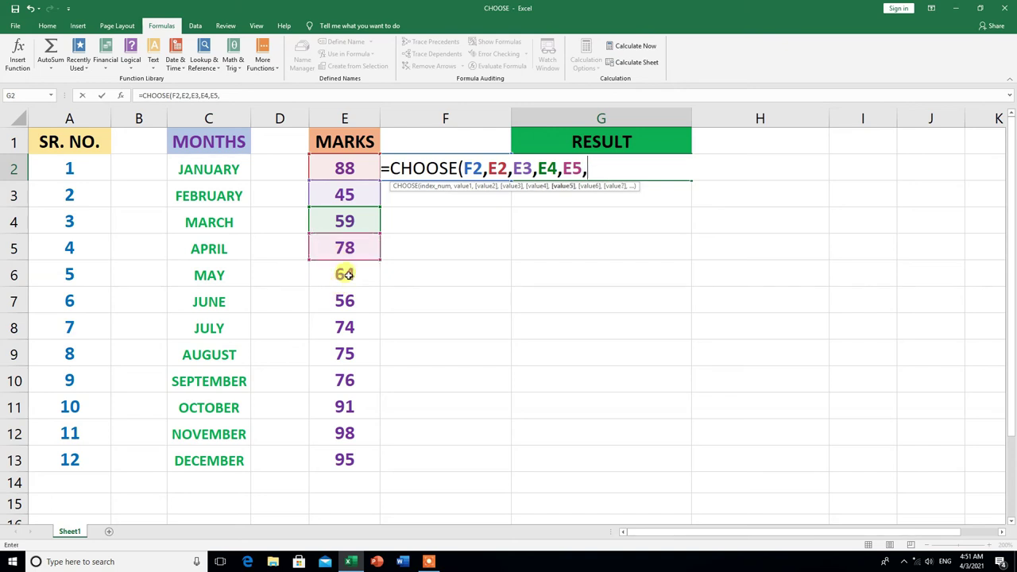
click(345, 274)
text(,)
click(342, 300)
text(,)
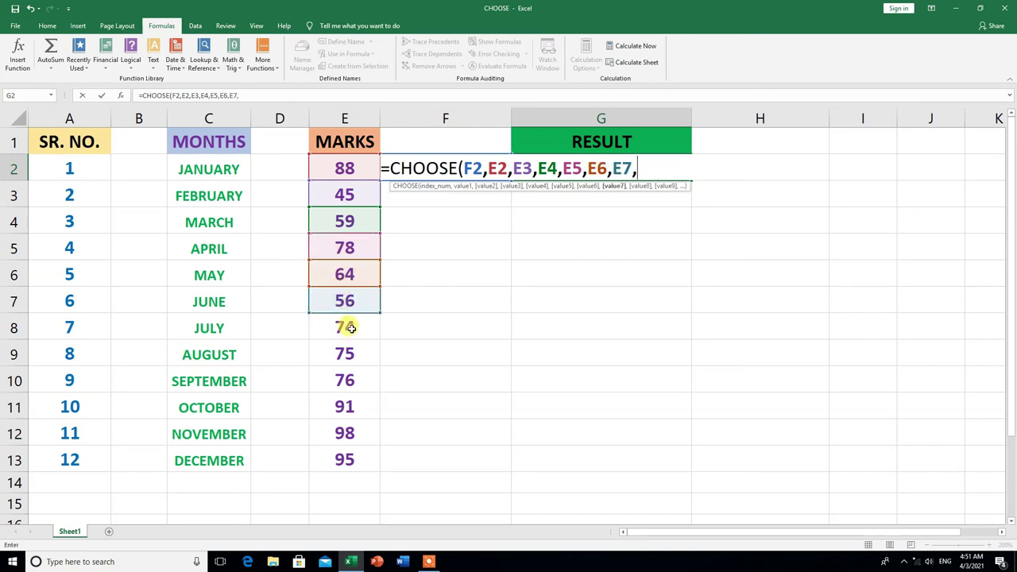
click(348, 328)
text(,)
click(345, 354)
text(,)
click(344, 380)
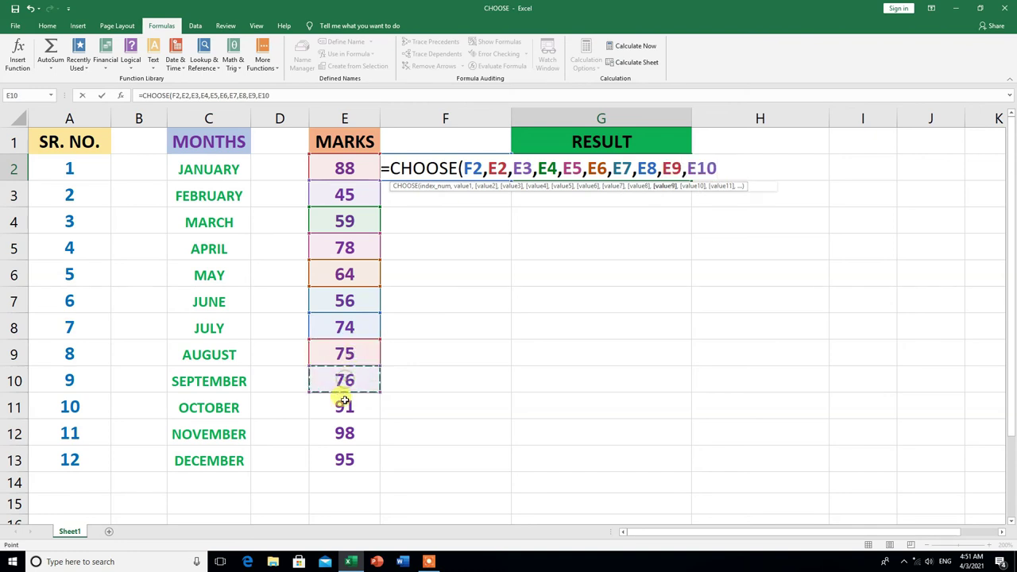
Add E11, E12 and E13, close the parenthesis and enter the formula.
text(,)
click(343, 403)
text(,)
click(347, 433)
text(,)
click(344, 459)
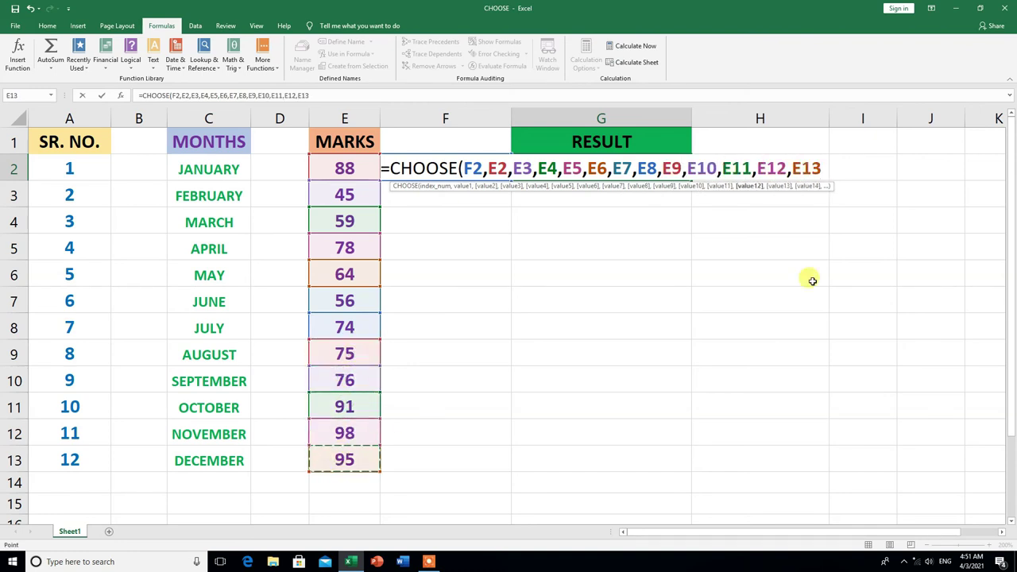
text())
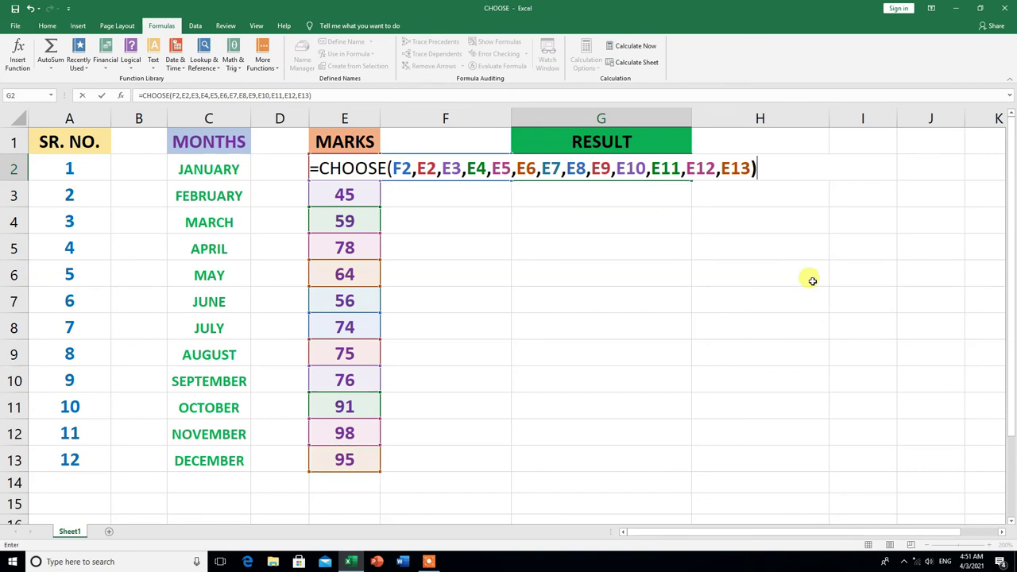
key(Return)
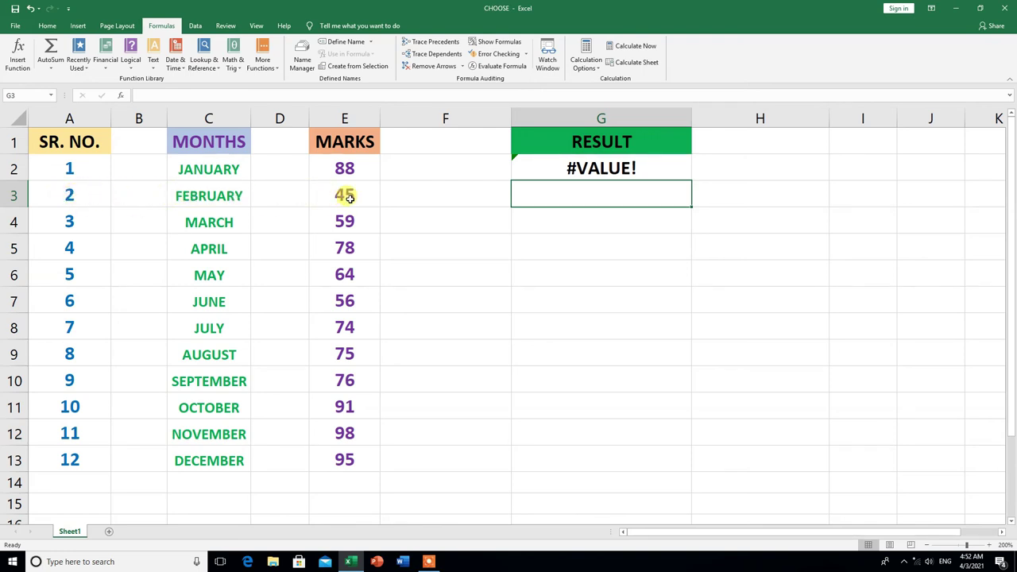
click(456, 167)
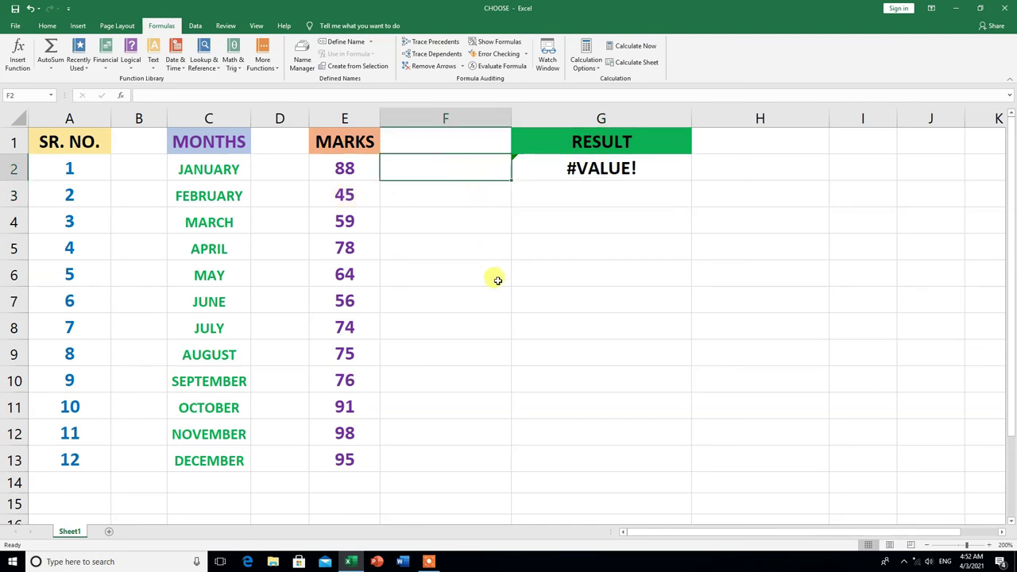
Enter index 2 then 6 in F2 (G2 shows 45, then 56), then type 10.
text(2)
key(Return)
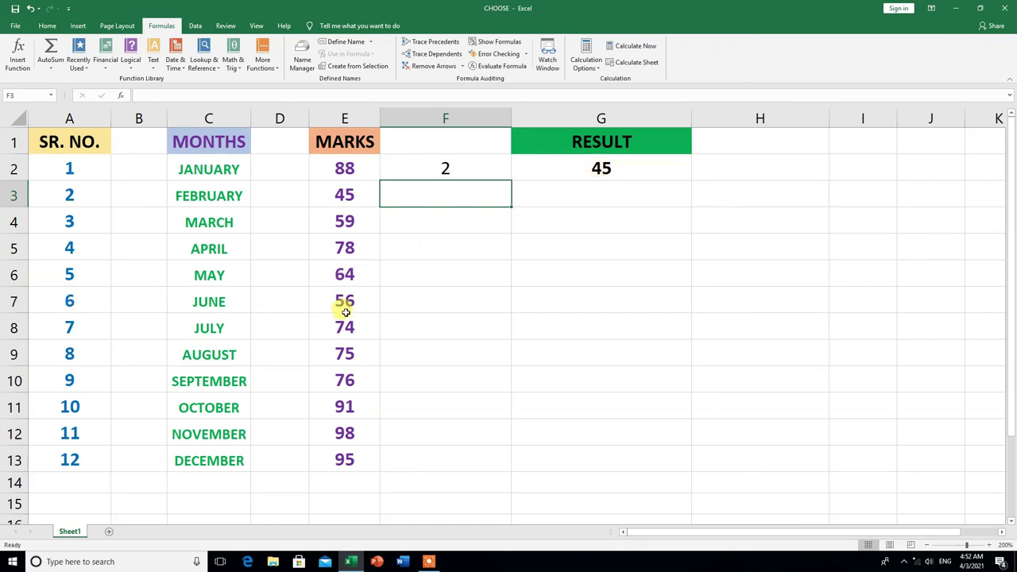
click(444, 171)
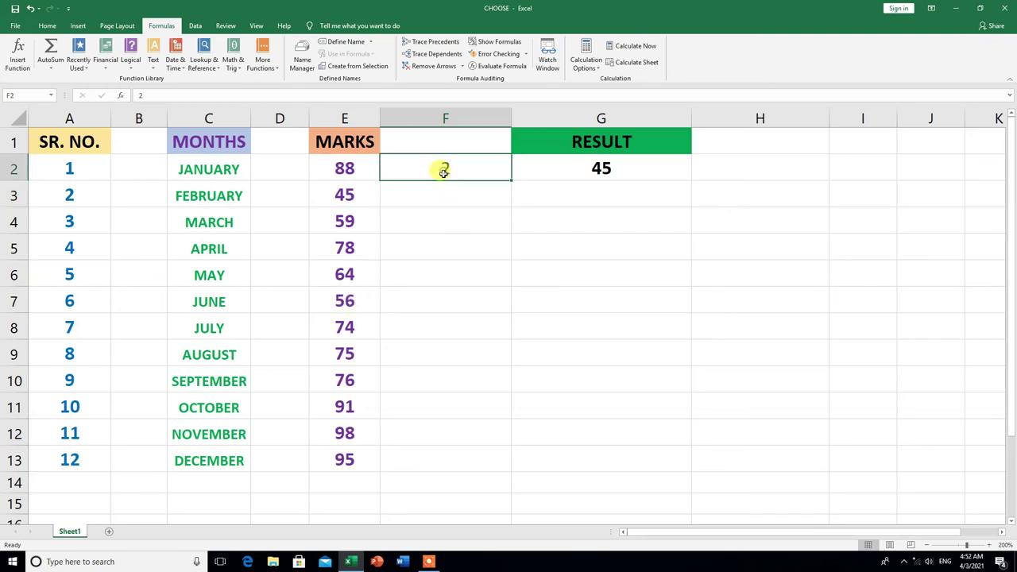
text(6)
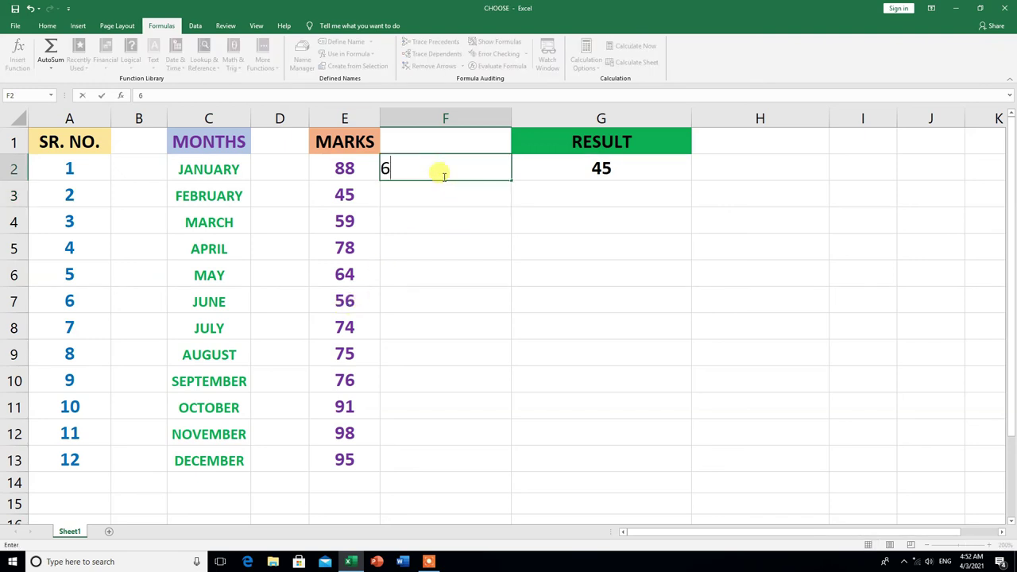
key(Return)
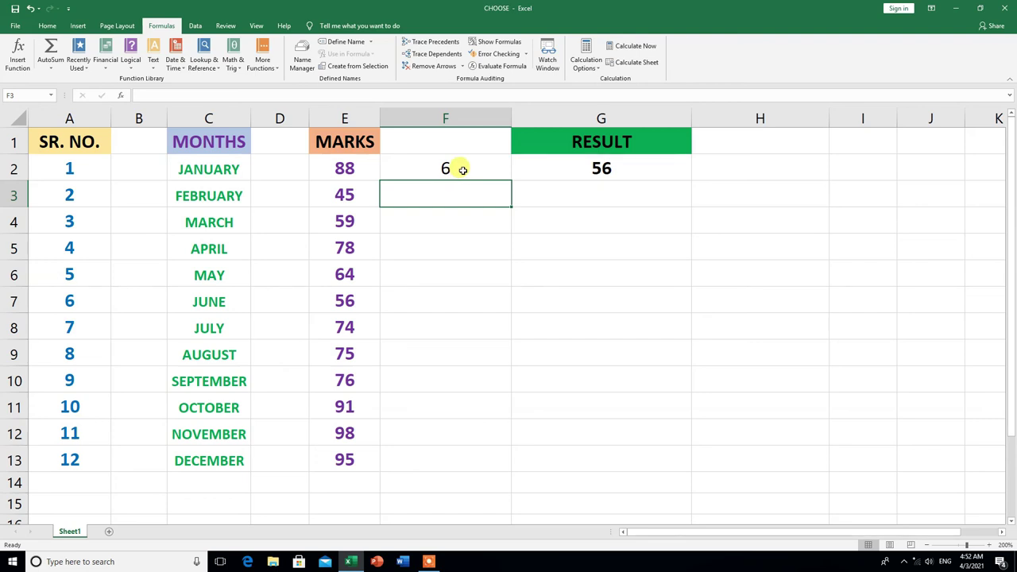
click(463, 170)
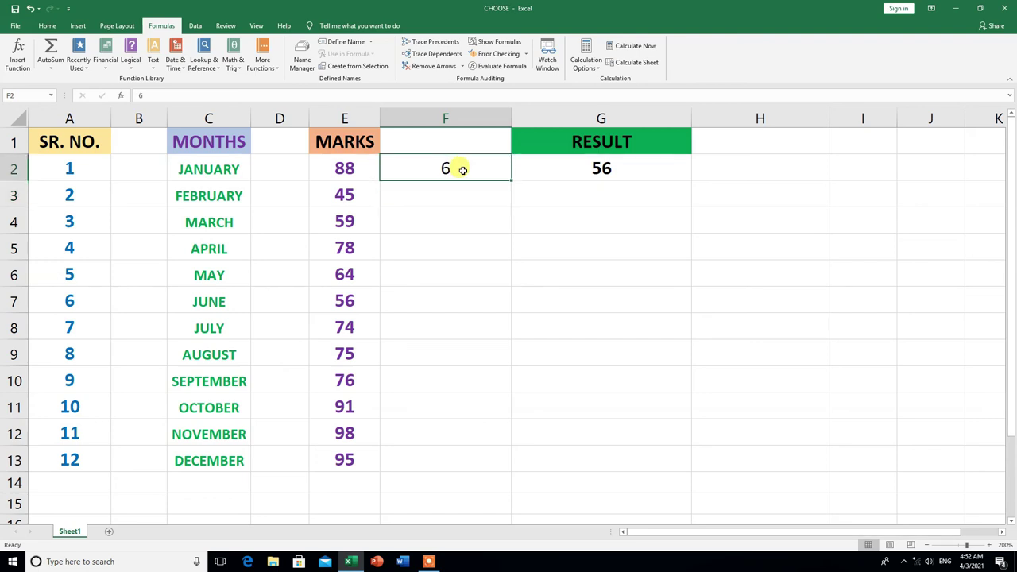
text(10)
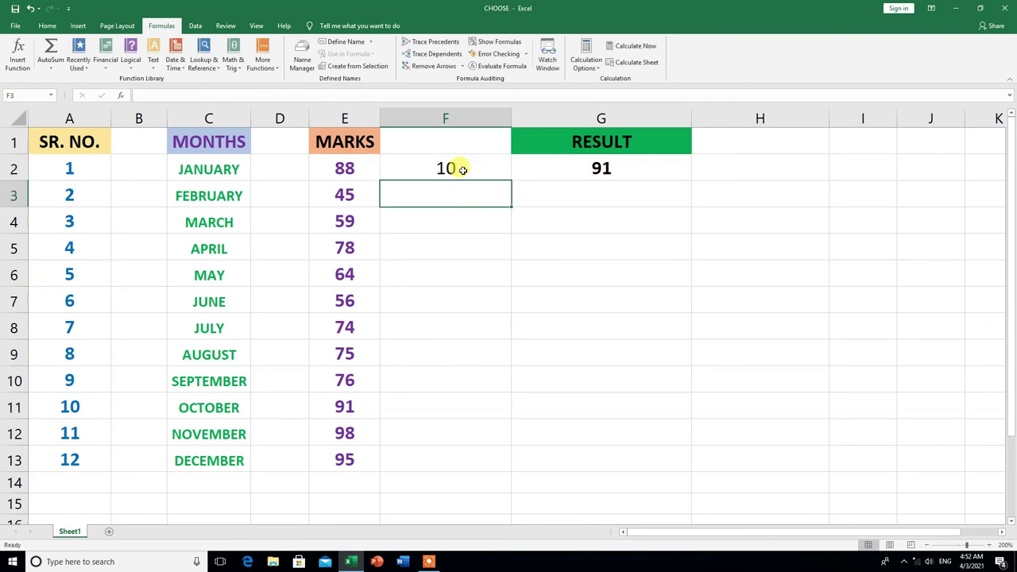